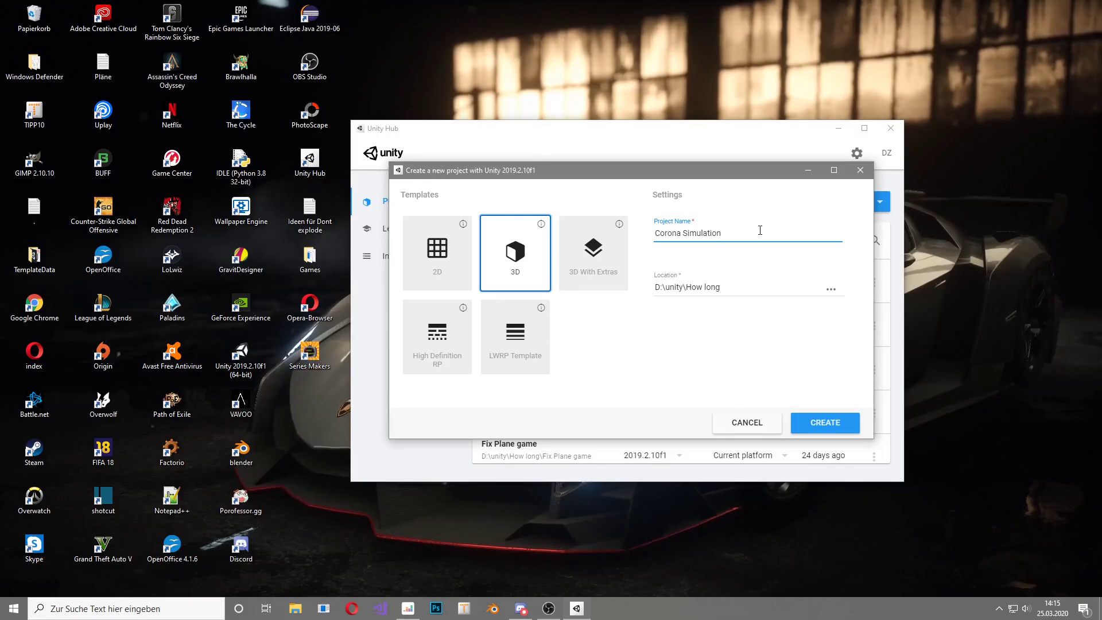
Step: Create a 3D-template project named 'Corona Simulation' from Unity Hub
left_click(821, 427)
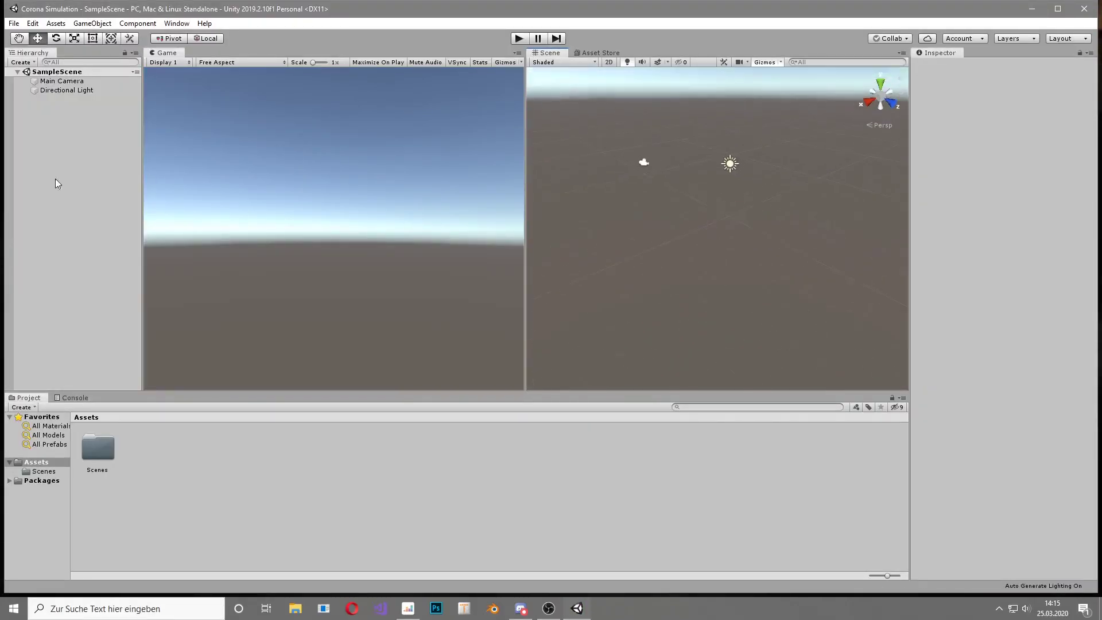
Step: Add a sphere and a cube, flatten the cube to 40×0.1×40, and view from above
right_click(75, 167)
mouse_move(115, 286)
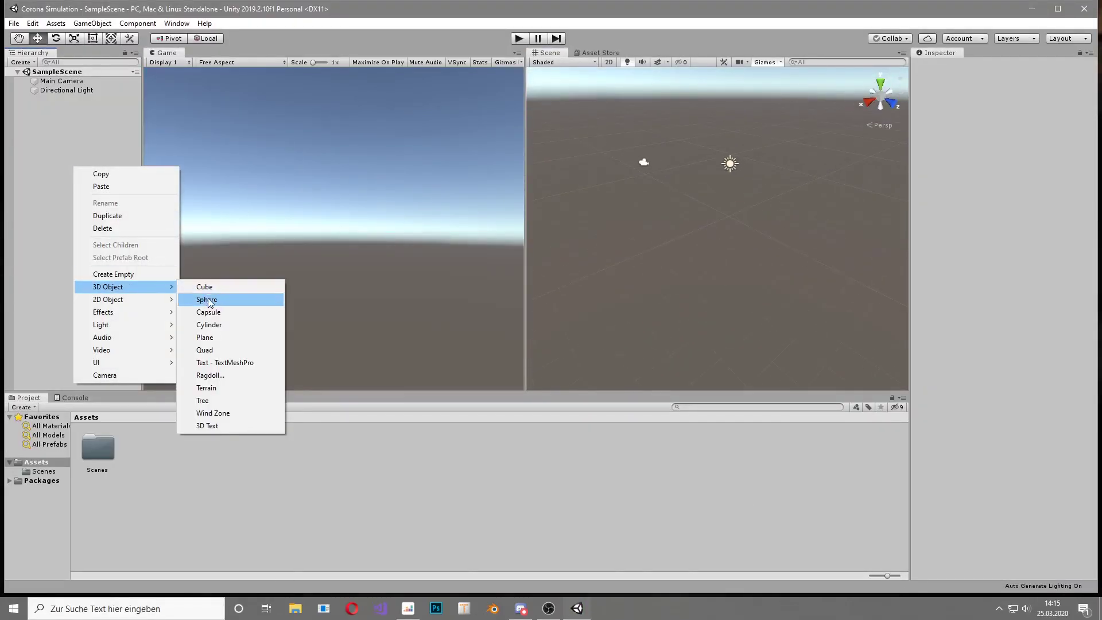
left_click(207, 299)
right_click(51, 139)
mouse_move(103, 251)
left_click(183, 262)
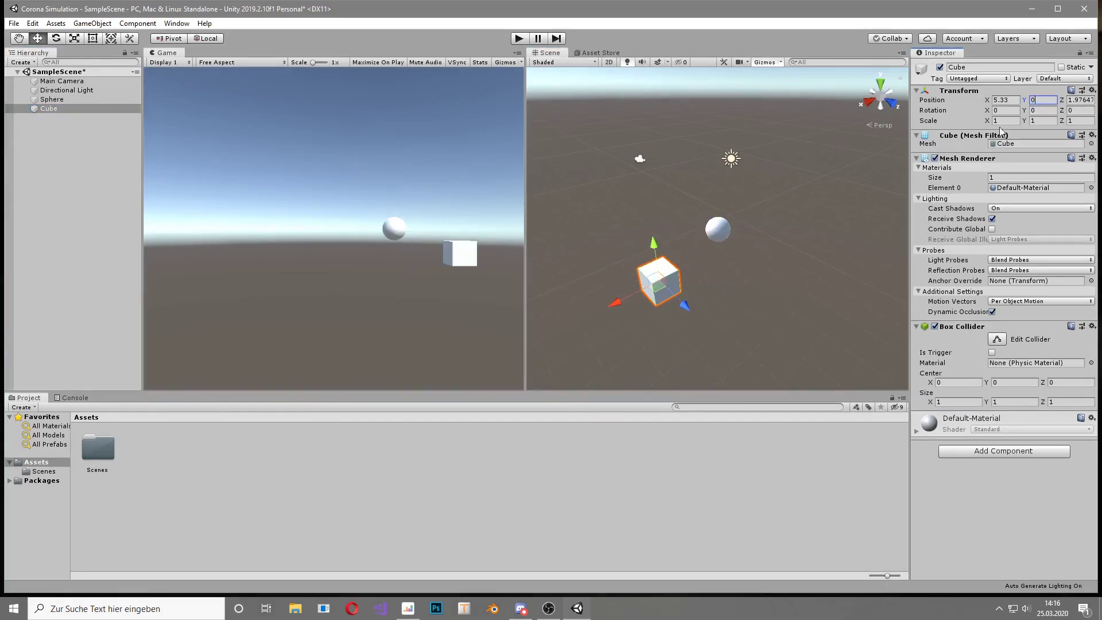
left_click(755, 178)
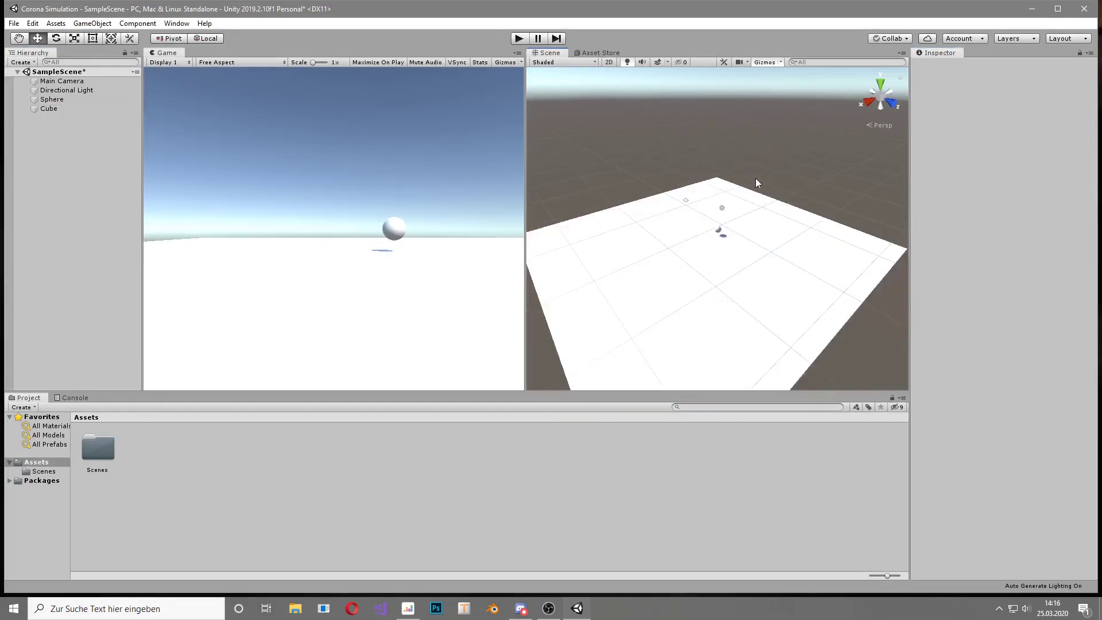
left_click(880, 84)
Step: Give both the sphere and the flat floor a Cylinder mesh
left_click(725, 226)
left_click(1091, 143)
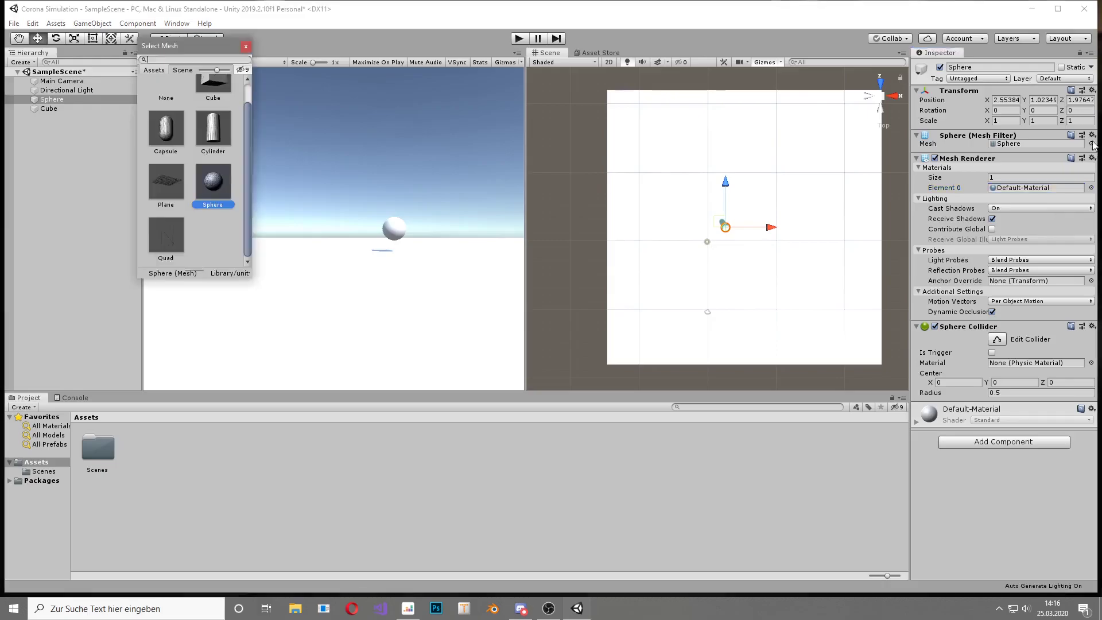
left_click(213, 128)
left_click(48, 109)
left_click(1091, 144)
left_click(213, 127)
left_click(59, 109)
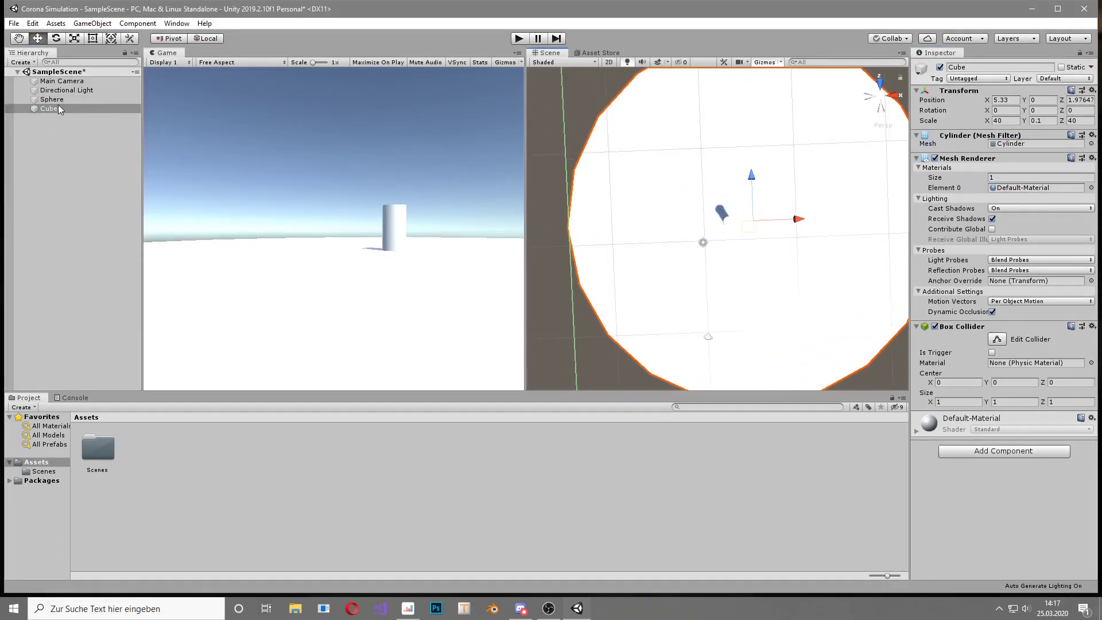
Step: Point the Main Camera straight down with X rotation 90 and Y position 10
left_click(61, 81)
double_click(1004, 110)
type("90")
double_click(1042, 100)
type("10")
mouse_move(757, 195)
left_mouse_down("alt")
mouse_move(756, 178)
mouse_move(770, 285)
left_mouse_up("alt")
mouse_move(723, 246)
left_mouse_down()
mouse_move(701, 206)
mouse_move(779, 143)
mouse_move(787, 204)
left_mouse_up()
scroll(701, 206, "down", 5)
scroll(701, 205, "up", 2)
left_click(527, 165)
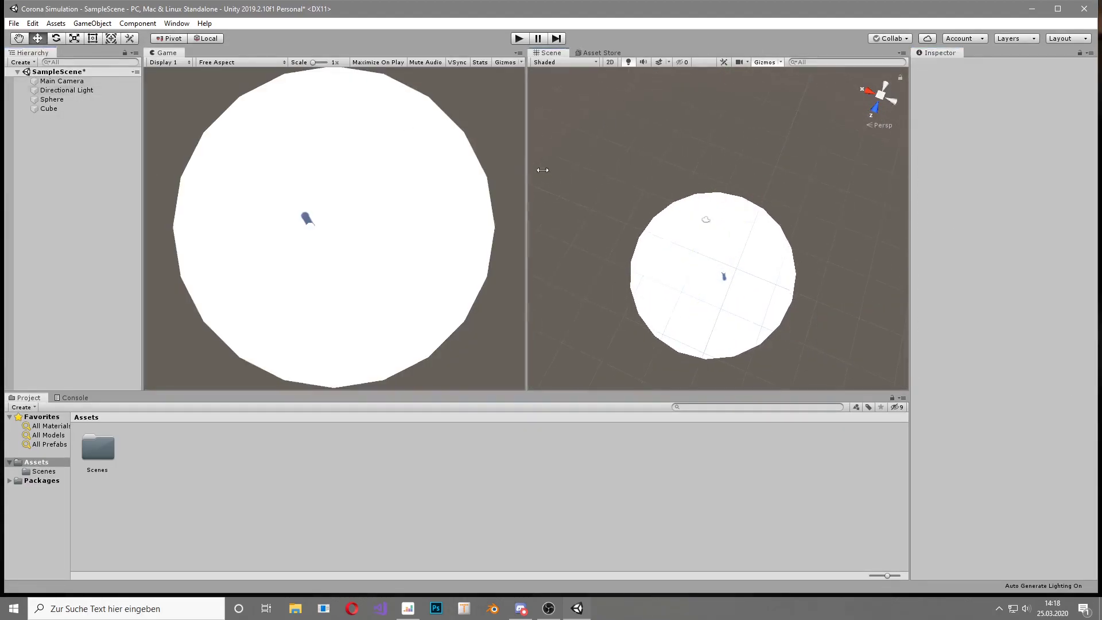
Step: Create an empty group object named Menschen
left_click_drag(525, 166, 492, 166)
left_click(67, 90)
key("f")
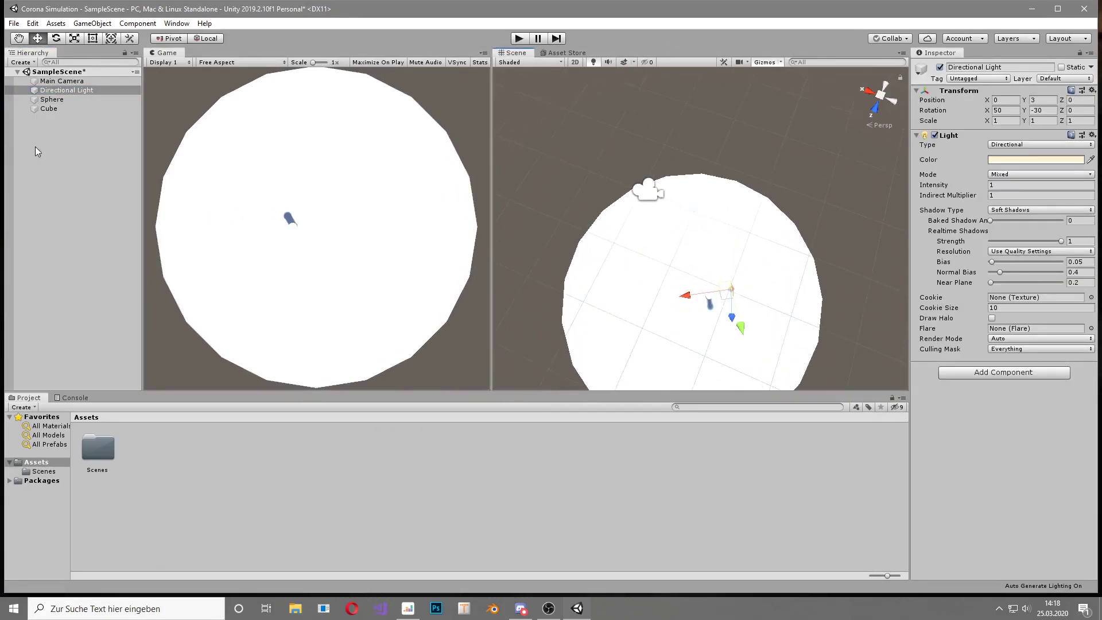
right_click(36, 151)
left_click(75, 253)
type("Menschen")
Step: Add a second empty group named Rand (Border) and a new cube
right_click(66, 147)
left_click(123, 254)
right_click(64, 127)
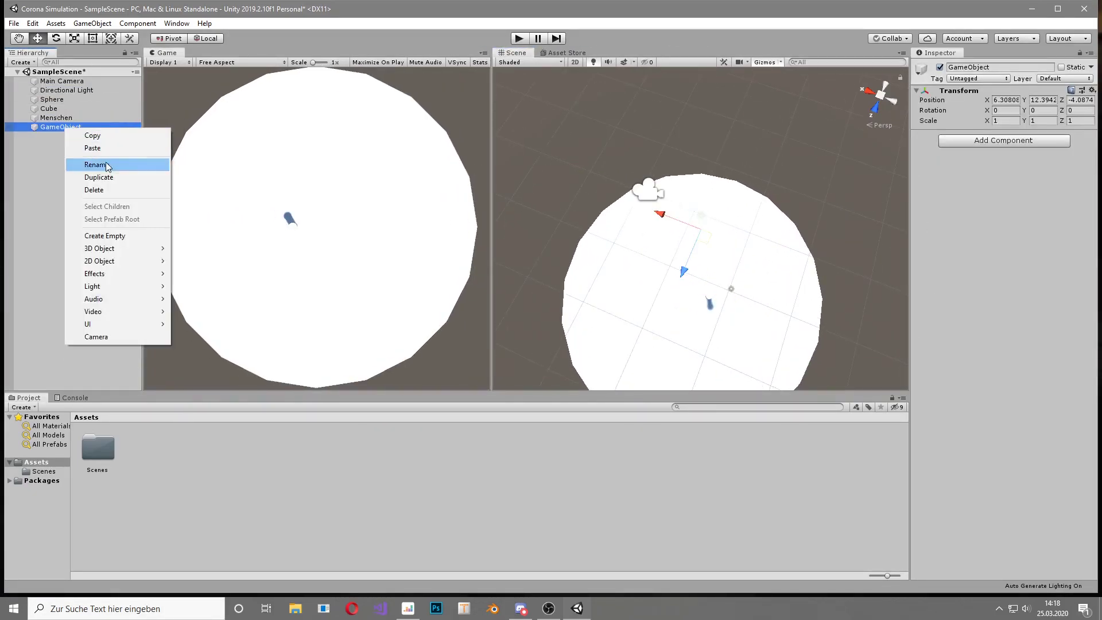
left_click(106, 165)
type("Rand")
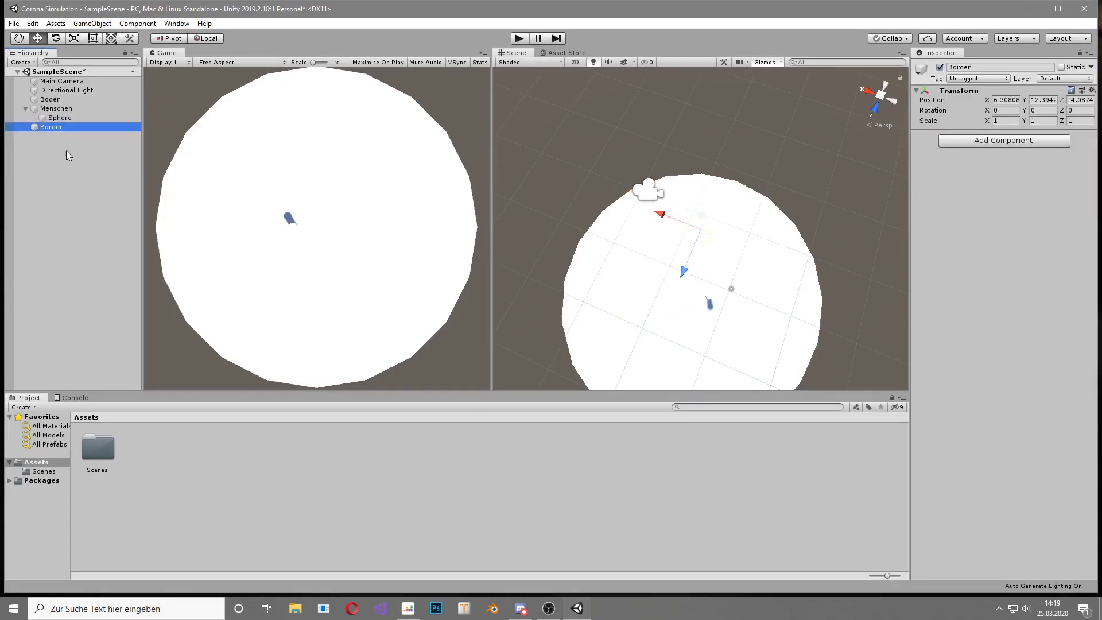
right_click(68, 179)
mouse_move(138, 299)
left_click(190, 299)
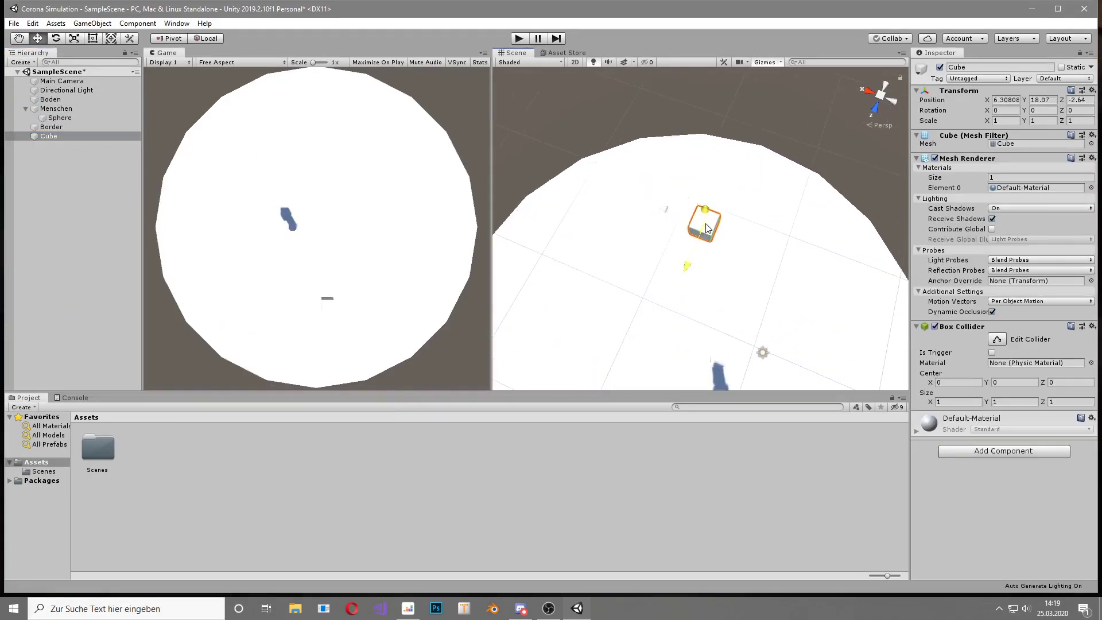
Step: Scale the cube into a thin slab and rotate it to follow the floor edge
key("r")
left_click_drag(652, 223, 522, 167)
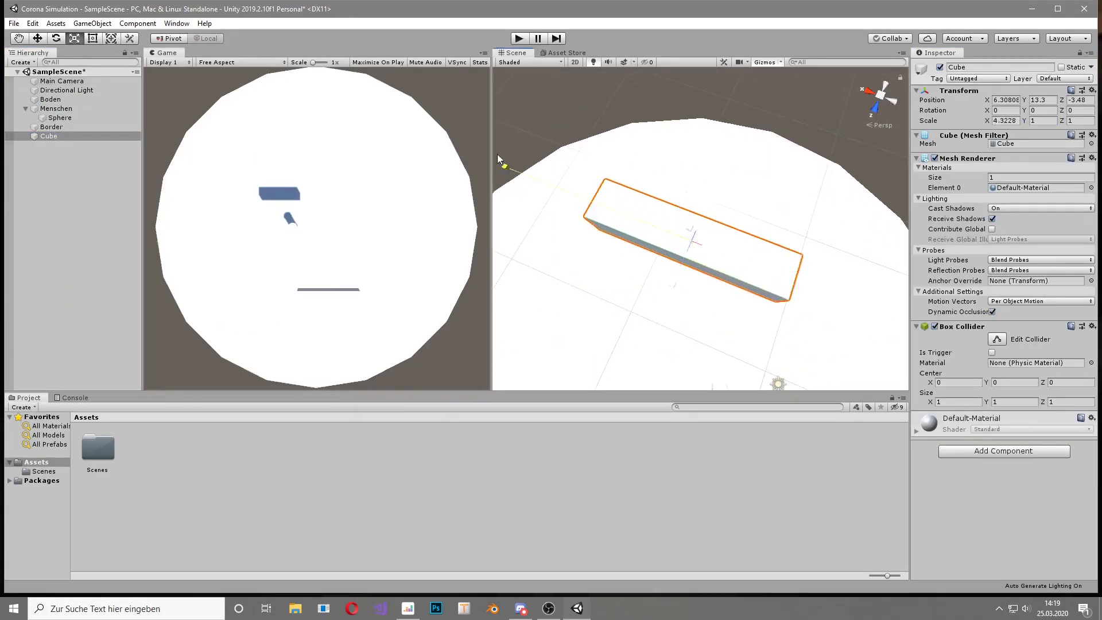
left_click_drag(676, 281, 711, 240)
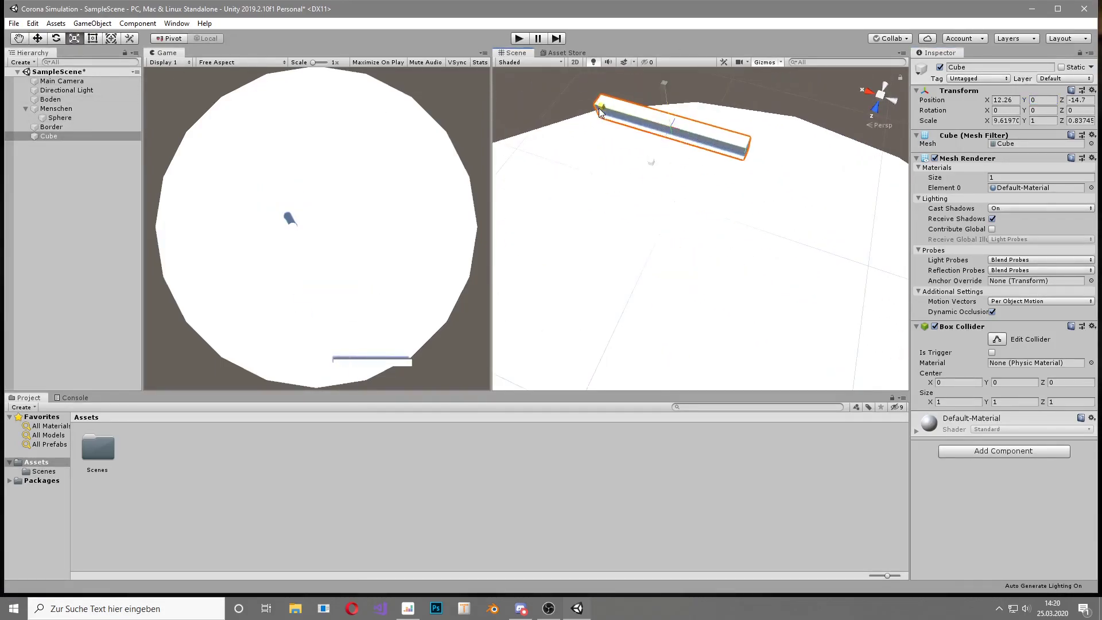
key("f")
key("e")
left_click_drag(580, 173, 506, 180)
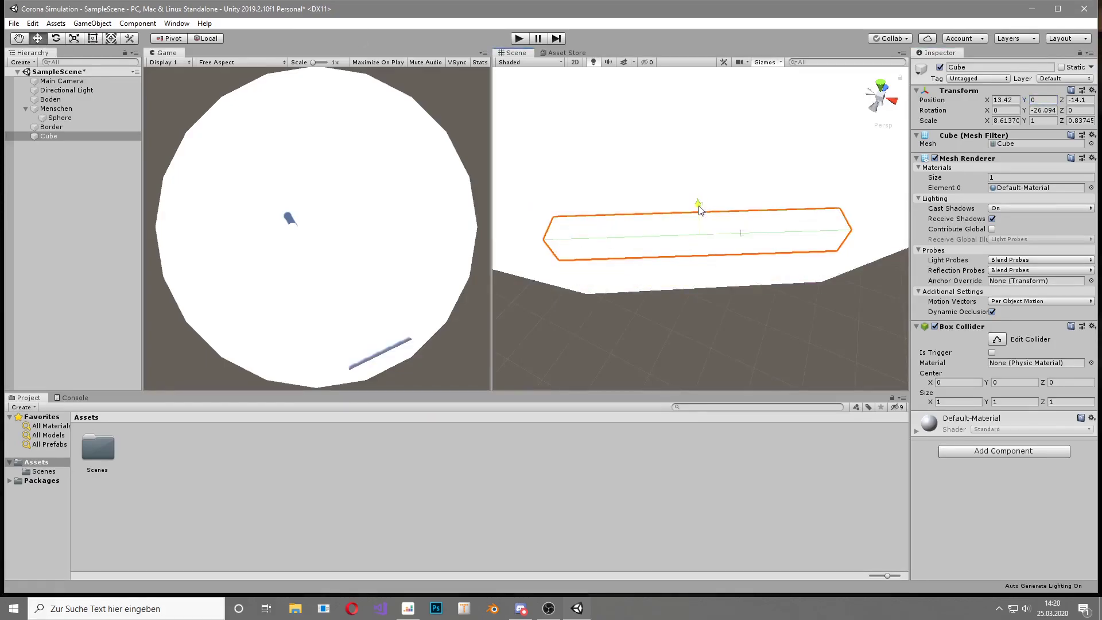
Step: Duplicate the wall slab and place the first copies along the floor edge
key("t")
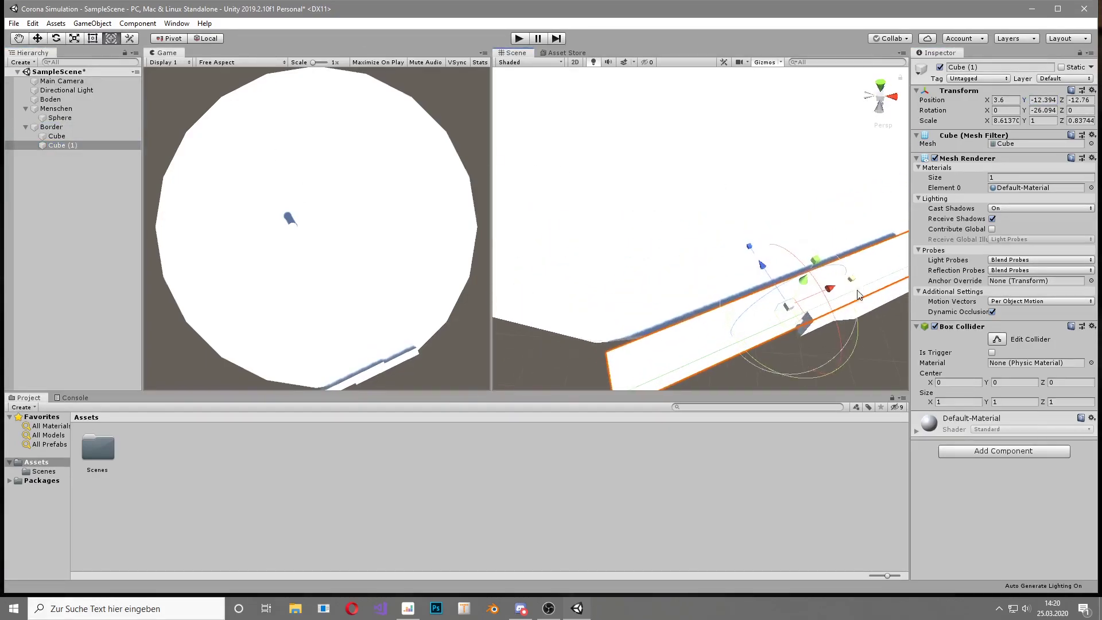
left_click_drag(719, 185, 645, 301)
key("ctrl+d")
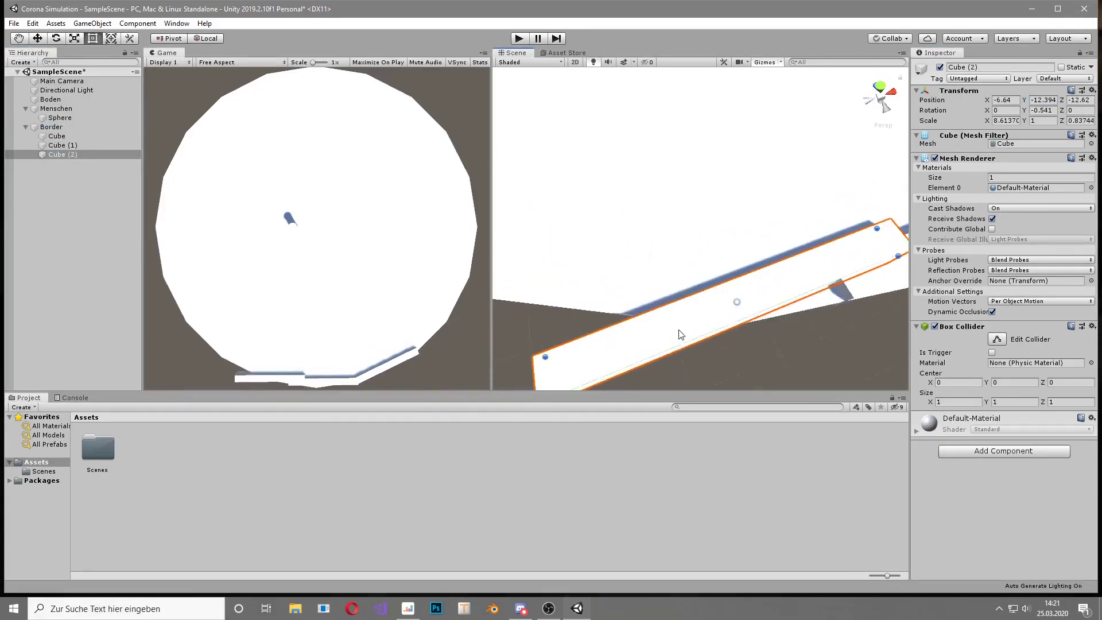
key("ctrl+d")
mouse_move(711, 302)
left_mouse_down("alt")
mouse_move(752, 151)
mouse_move(654, 283)
mouse_move(697, 365)
mouse_move(771, 266)
mouse_move(685, 345)
mouse_move(660, 286)
mouse_move(775, 270)
mouse_move(396, 190)
left_mouse_up("alt")
key("ctrl+d")
key("ctrl+d")
key("ctrl+d")
key("ctrl+d")
Step: Add more slab copies around the rest of the floor edge to close the ring
left_click_drag(664, 283, 660, 234, "alt")
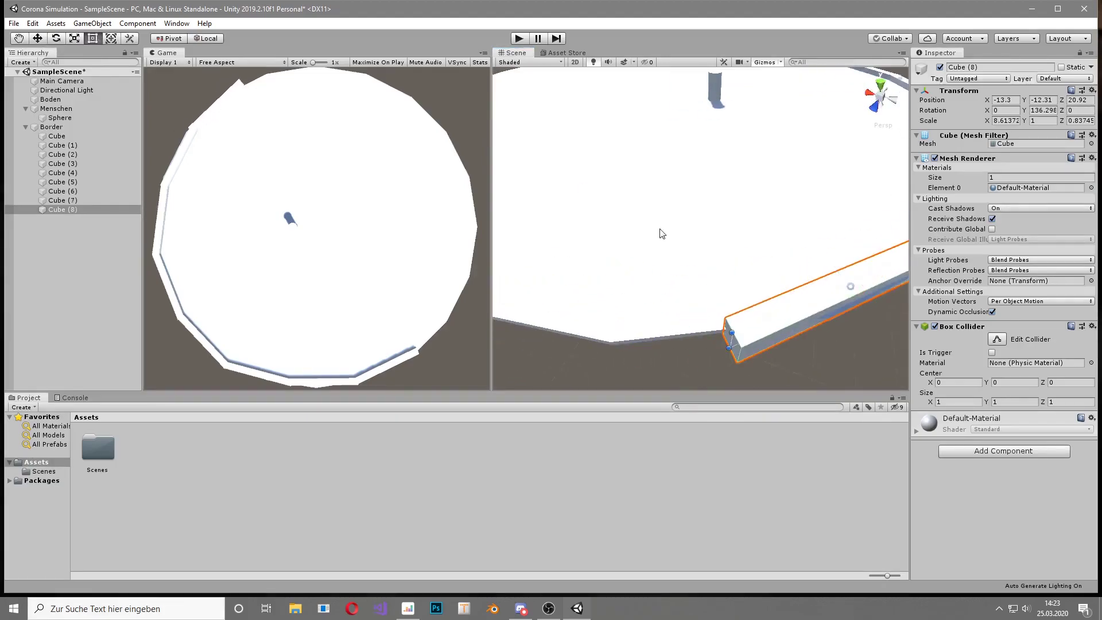
key("ctrl+d")
mouse_move(782, 320)
left_mouse_down("alt")
mouse_move(740, 227)
mouse_move(829, 241)
mouse_move(765, 352)
left_mouse_up("alt")
key("ctrl+d")
key("ctrl+d")
key("ctrl+d")
key("ctrl+d")
key("ctrl+d")
key("ctrl+d")
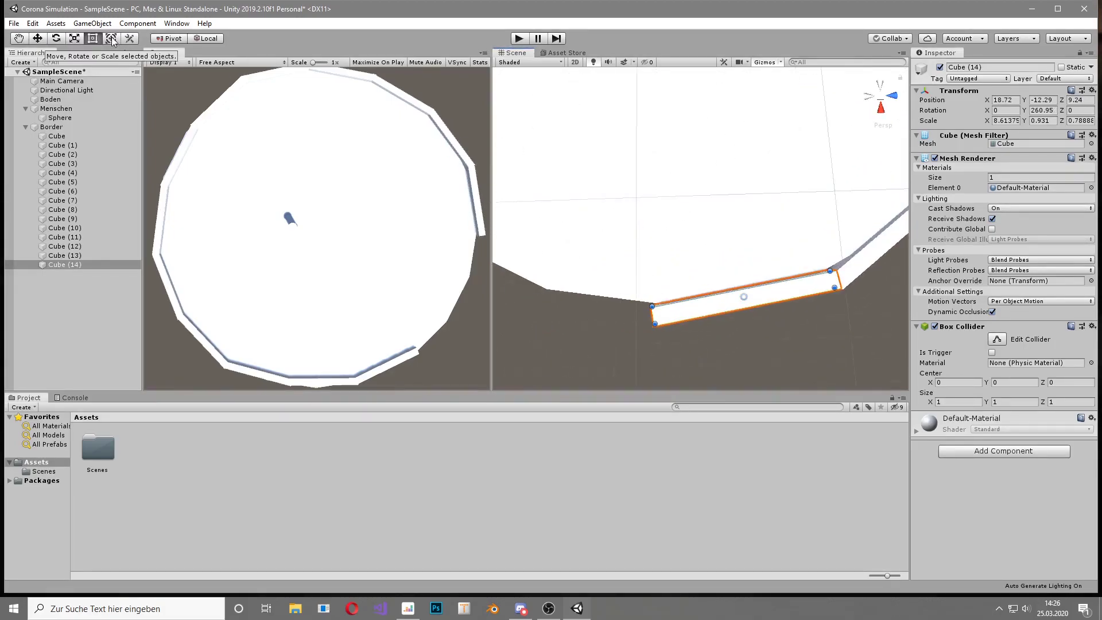
key("ctrl+d")
key("ctrl+d")
left_click_drag(609, 261, 619, 321)
key("ctrl+d")
right_click(132, 462)
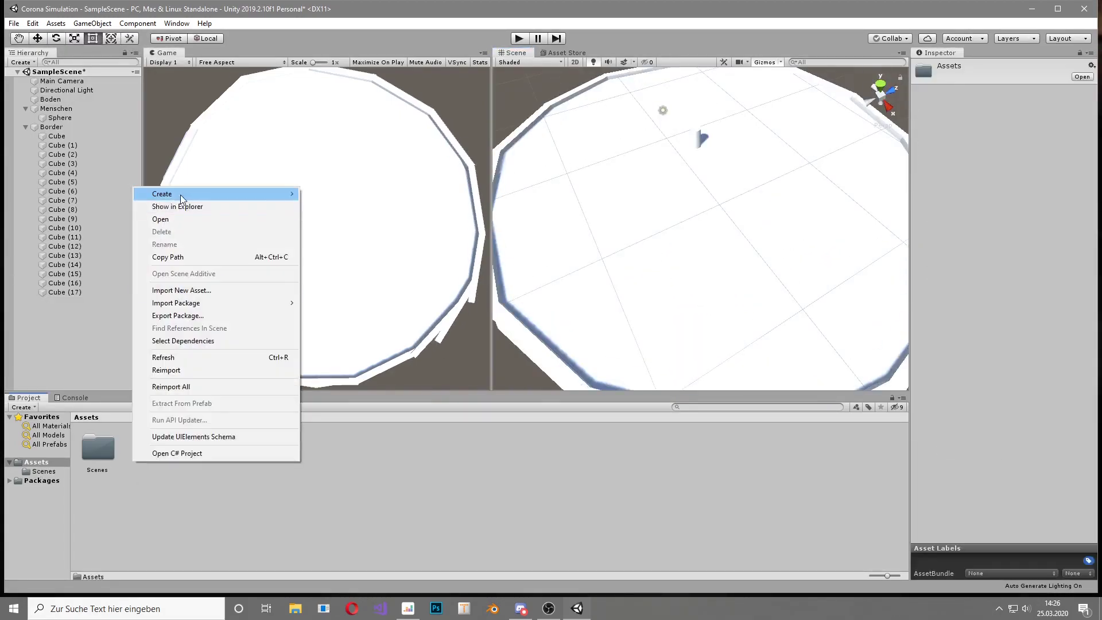
Step: Create a dark grey Boden material and apply it to the floor
left_click(333, 373)
type("Boden")
key("Return")
left_click(51, 99)
left_click(996, 463)
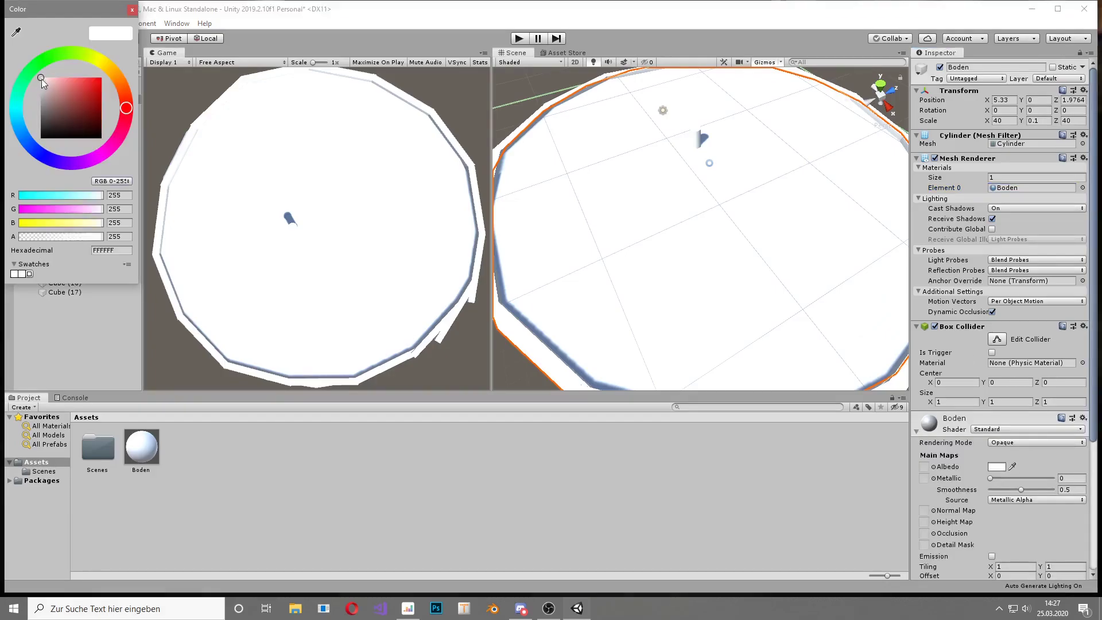
left_click_drag(80, 103, 63, 129)
left_click(63, 182)
Step: Set X and Y scale to 20 on all border cubes, Cube through Cube (17)
left_click(106, 140, "shift")
left_click(63, 292, "shift")
left_click(1005, 120)
type("20")
left_click(1042, 120)
type("20")
scroll(712, 224, "down", 3)
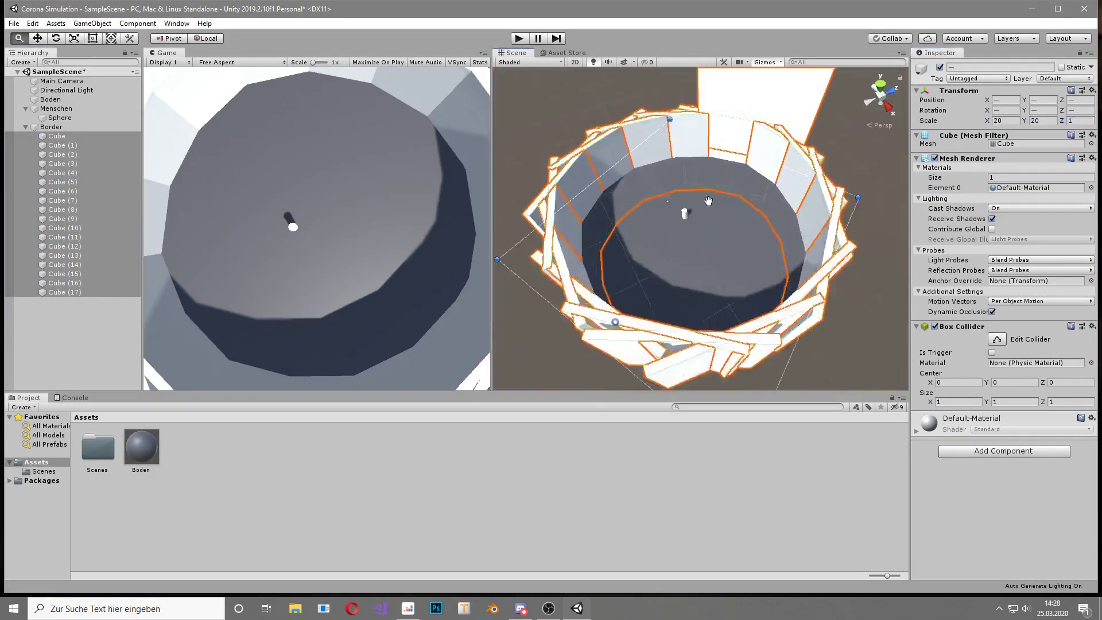
scroll(712, 224, "down", 3)
left_click(713, 227)
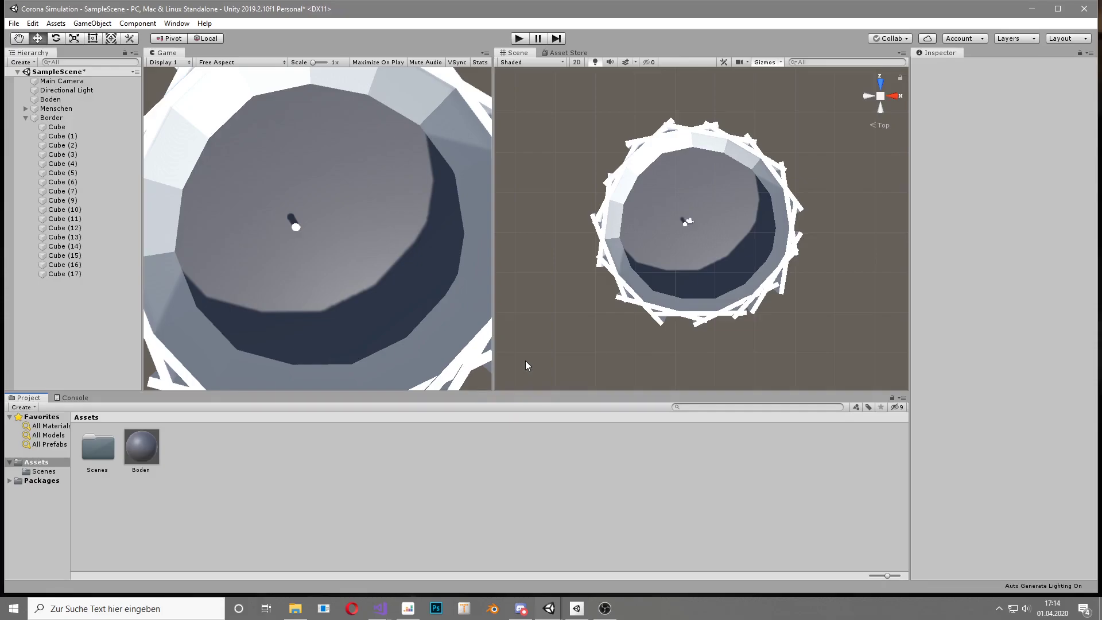
Step: Select the Border cubes and change their Y scale from 20 to 50
left_click(70, 127)
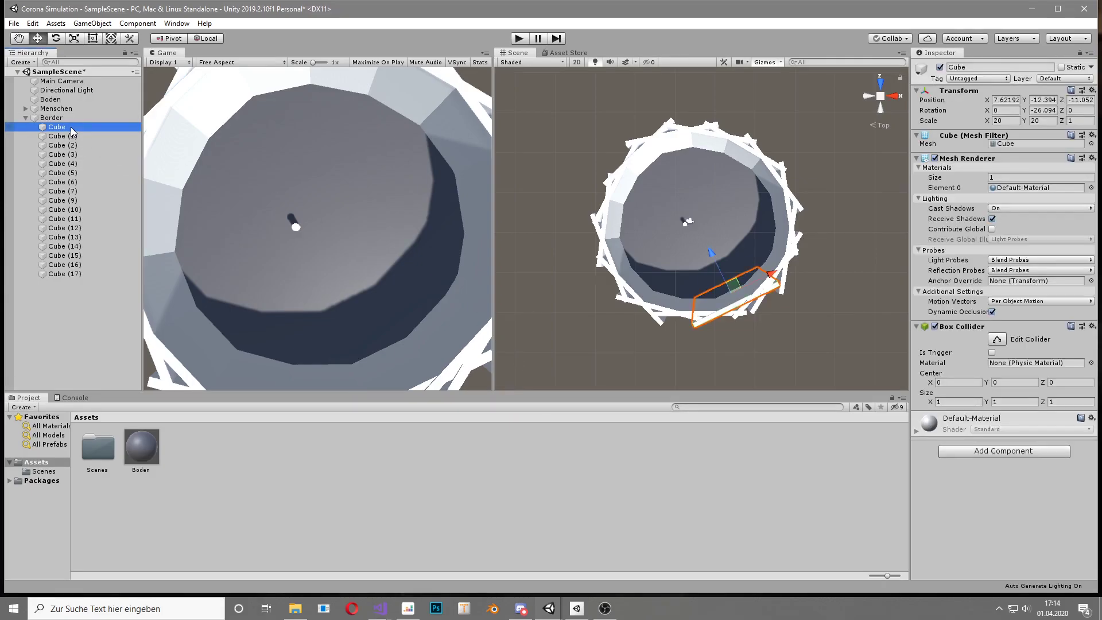
key("shift+Down")
key("shift+Down")
key("shift+Down")
key("shift+Down")
key("shift+Down")
key("shift+Down")
key("shift+Down")
key("shift+Down")
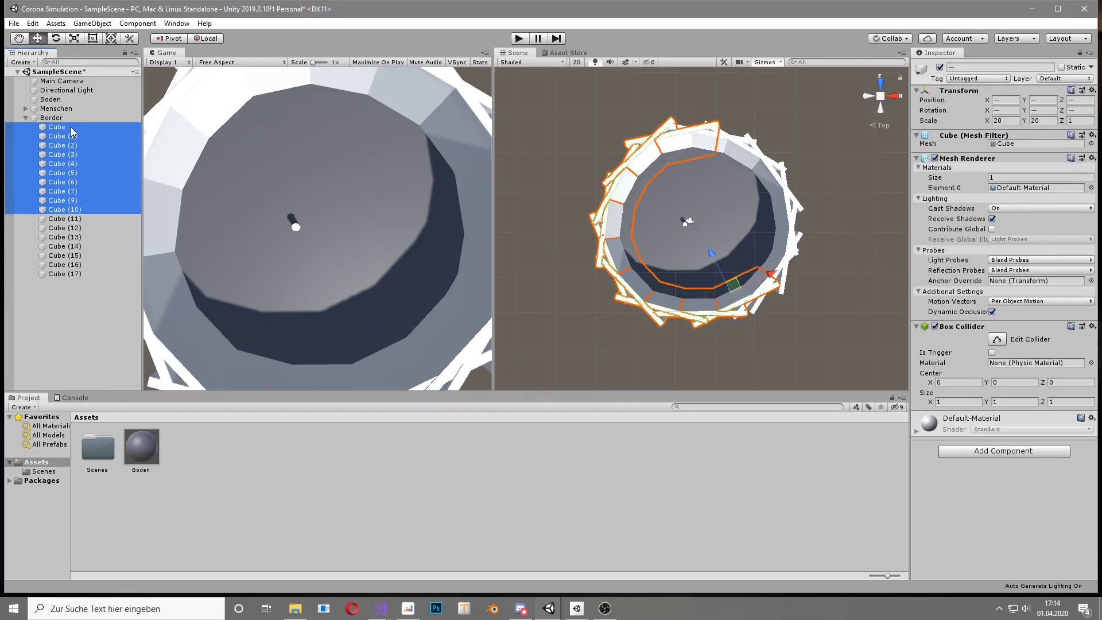
key("shift+Down")
key("shift+Down")
key("shift+Down")
key("shift+Down")
key("shift+Down")
key("shift+Down")
key("shift+Down")
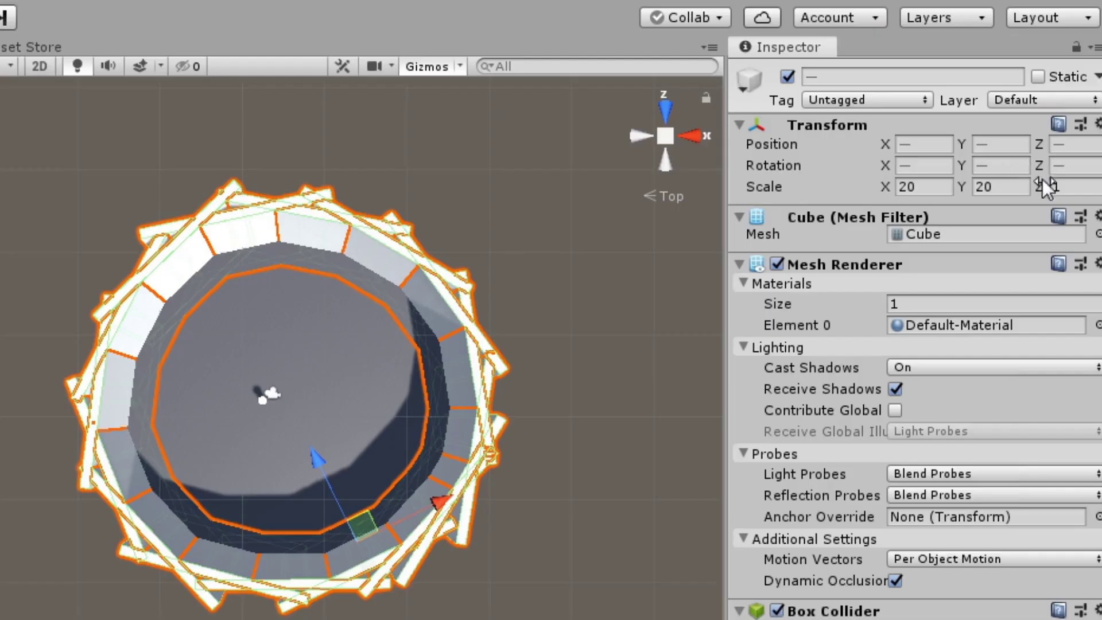
left_click(1047, 122)
type("50")
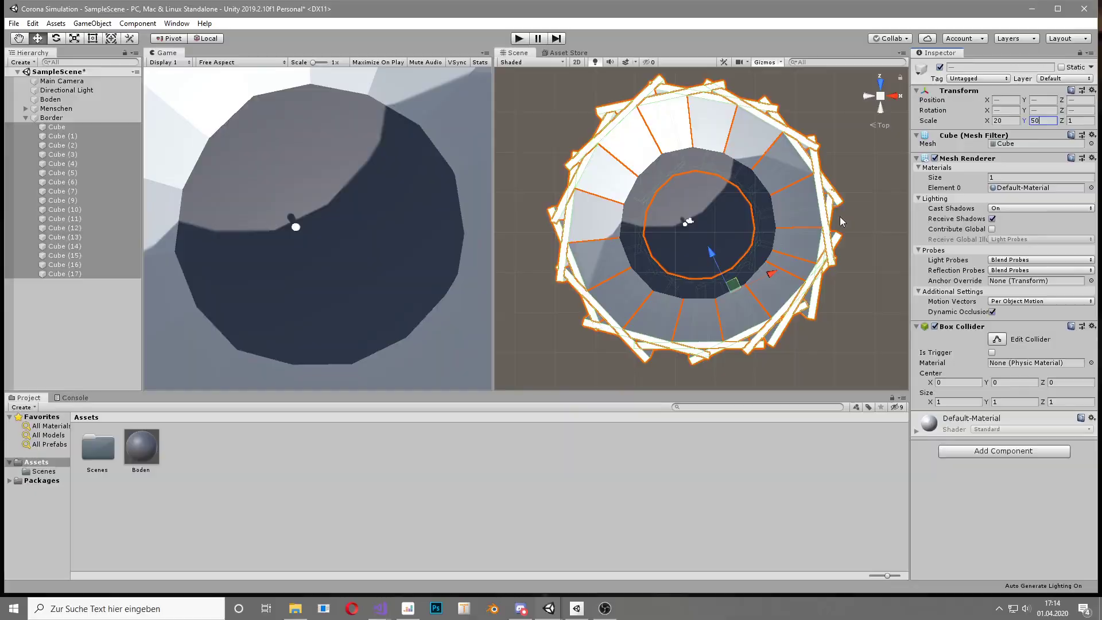
left_click(874, 307)
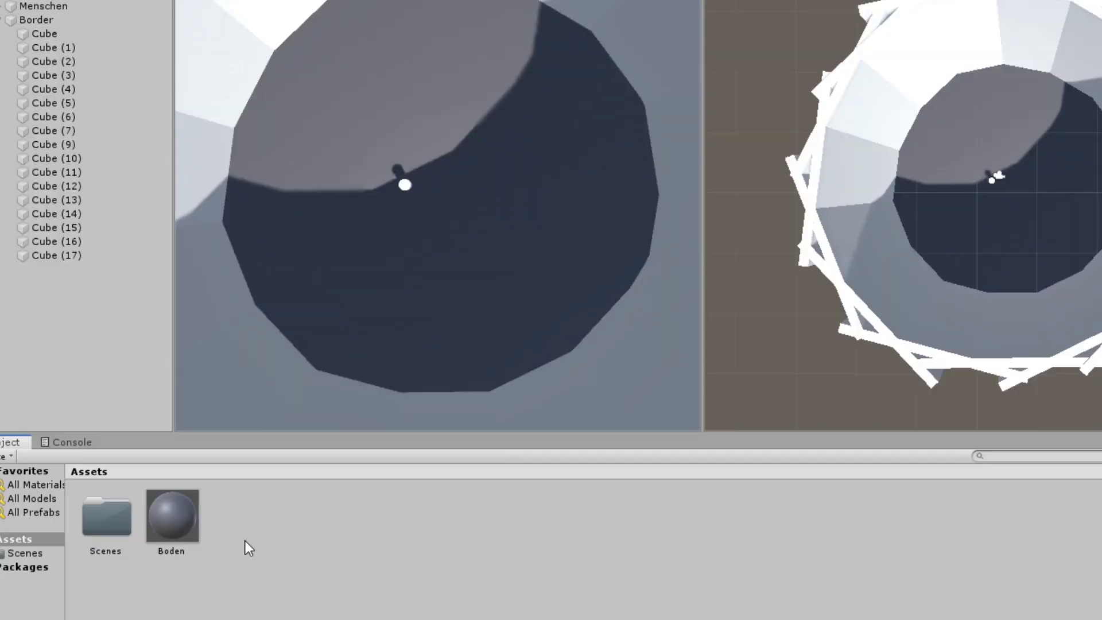
Step: Add a new C# script named Spawner to the Assets folder
right_click(186, 471)
mouse_move(346, 78)
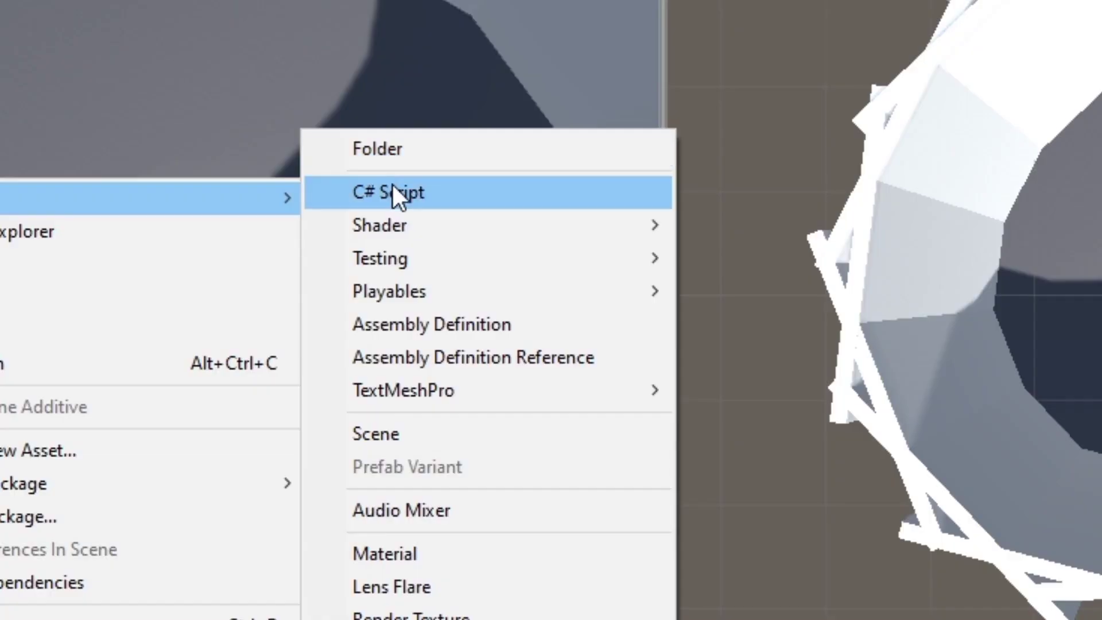
left_click(392, 189)
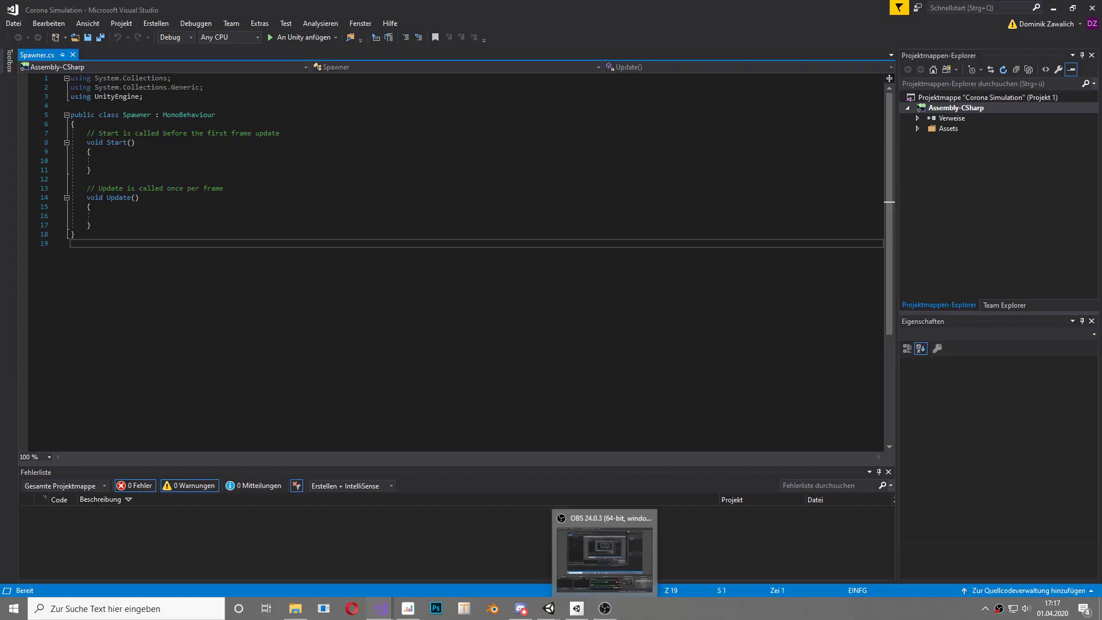
Step: Declare public fields GameObject[] Menschen, float Intervall and float Anzahl in Spawner
type("[] Menschen;")
key("Return")
key("Return")
key("Up")
type("public Intervall;")
key("ctrl+Left")
key("ctrl+Left")
type("float")
key("End")
key("Return")
type("public float Anzahl;")
left_click(112, 197)
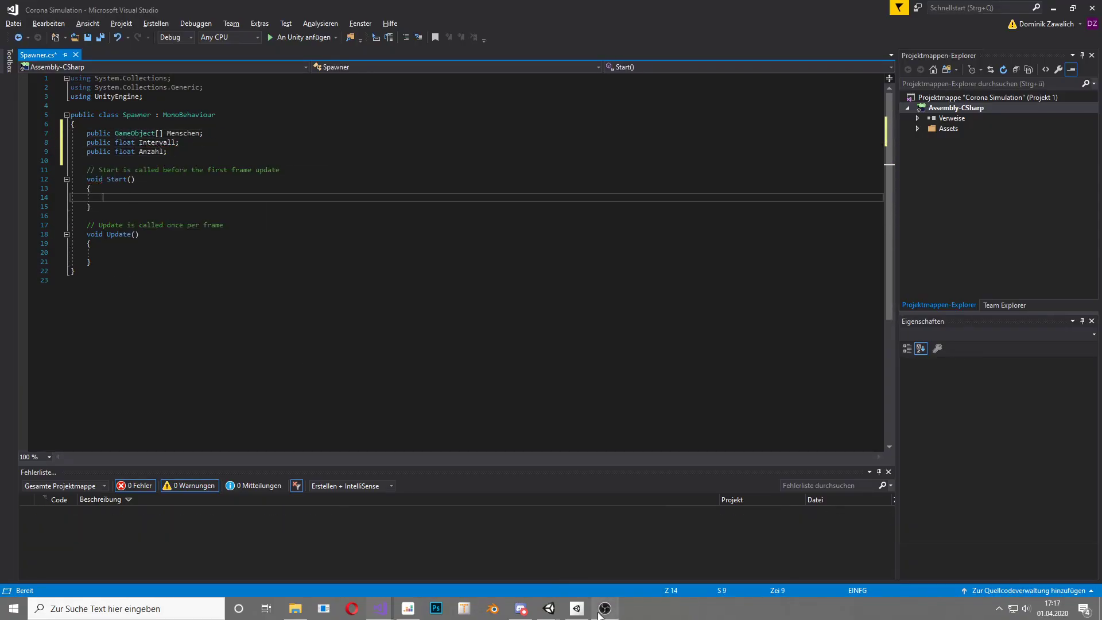
Step: Add a for loop that invokes spawn after Intervall, Anzahl times
type("for (int i = 0; i < Anzahl; i++) {")
key("Return")
type("Invoke(\"spawn\", Intervall);")
Step: Write a spawn() method instantiating Menschen[0] at a random position, then save the script
left_click(92, 289)
key("Return")
type("void spawn() {")
key("Return")
type("Instantiate(Menschen[0], new Vector3(Random.Range(-1,10)),0, Random.Range(-1,10)),Menschen[0].transform.rot")
key("Tab")
type(");")
left_click(425, 317)
key("BackSpace")
left_click(332, 316)
key("BackSpace")
key("End")
key("ctrl+s")
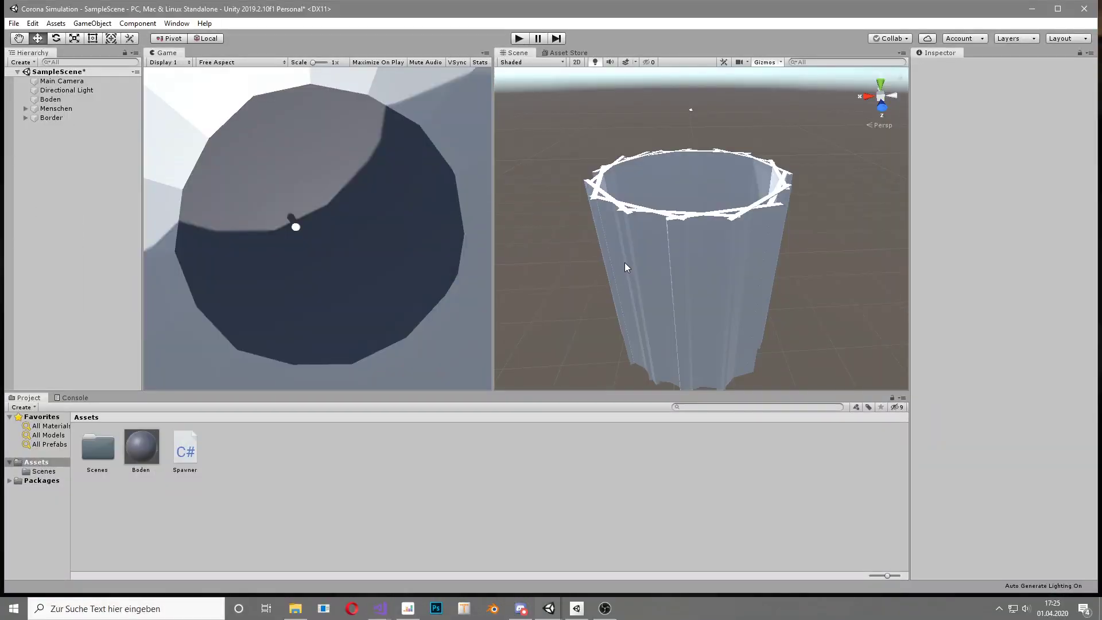
Step: Create an empty Spawner object with the Spawner component and Menschen size 1
right_click(46, 154)
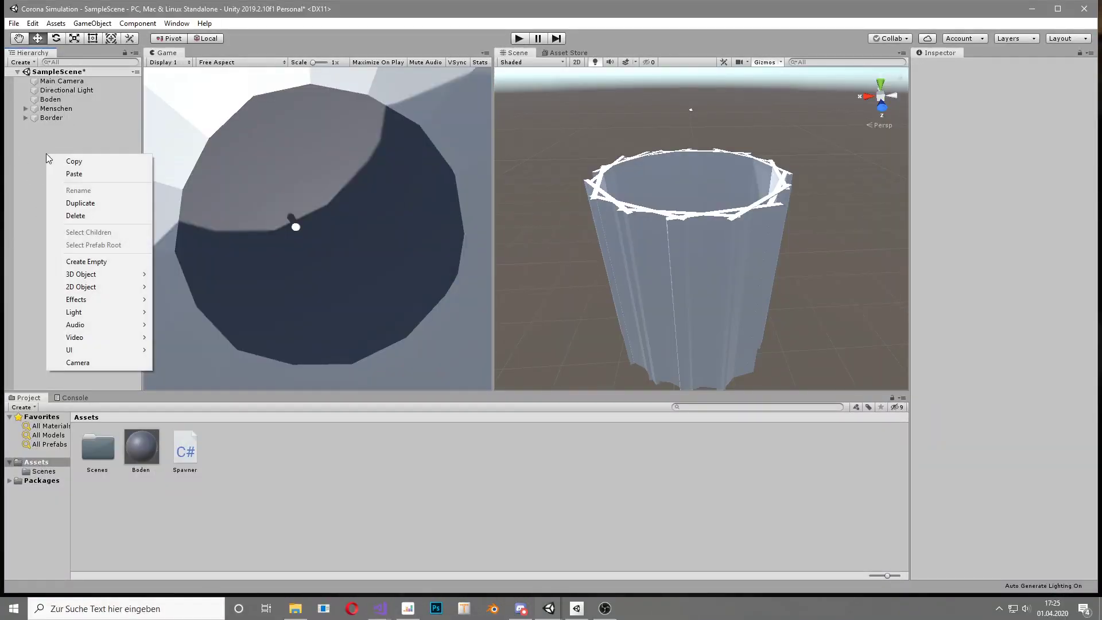
left_click(99, 261)
left_click(1000, 68)
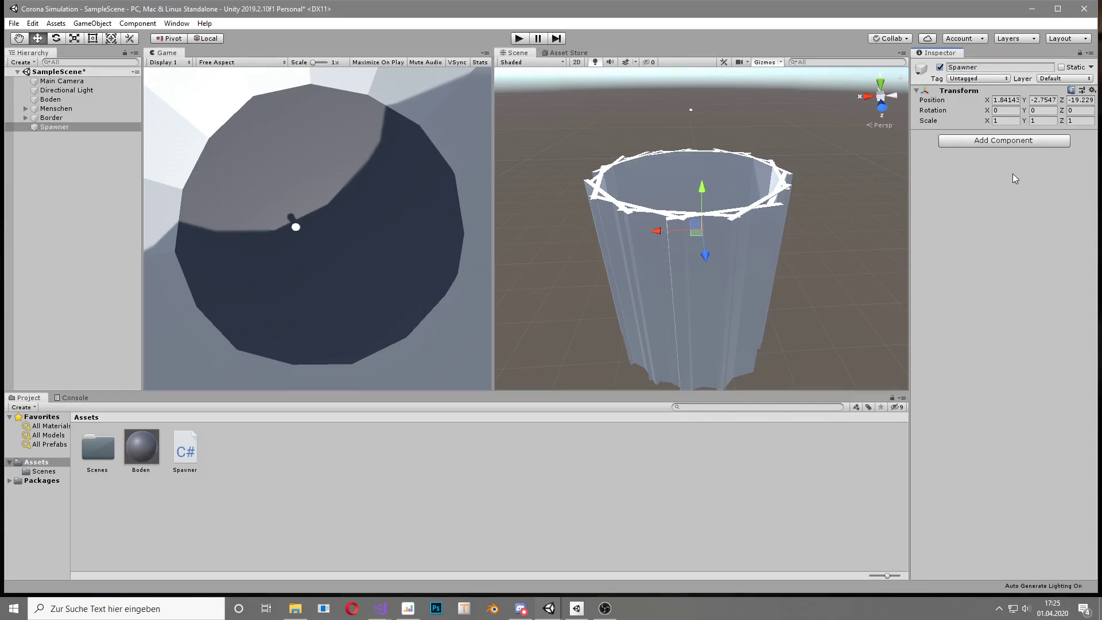
left_click(1001, 142)
left_click(976, 187)
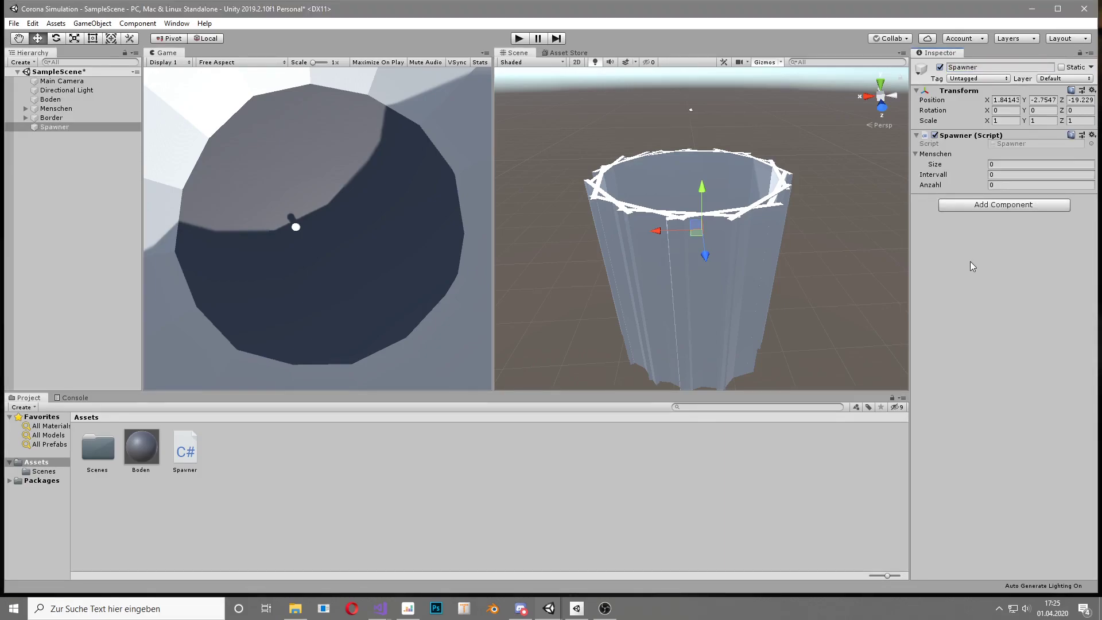
left_click(995, 164)
type("1")
key("Return")
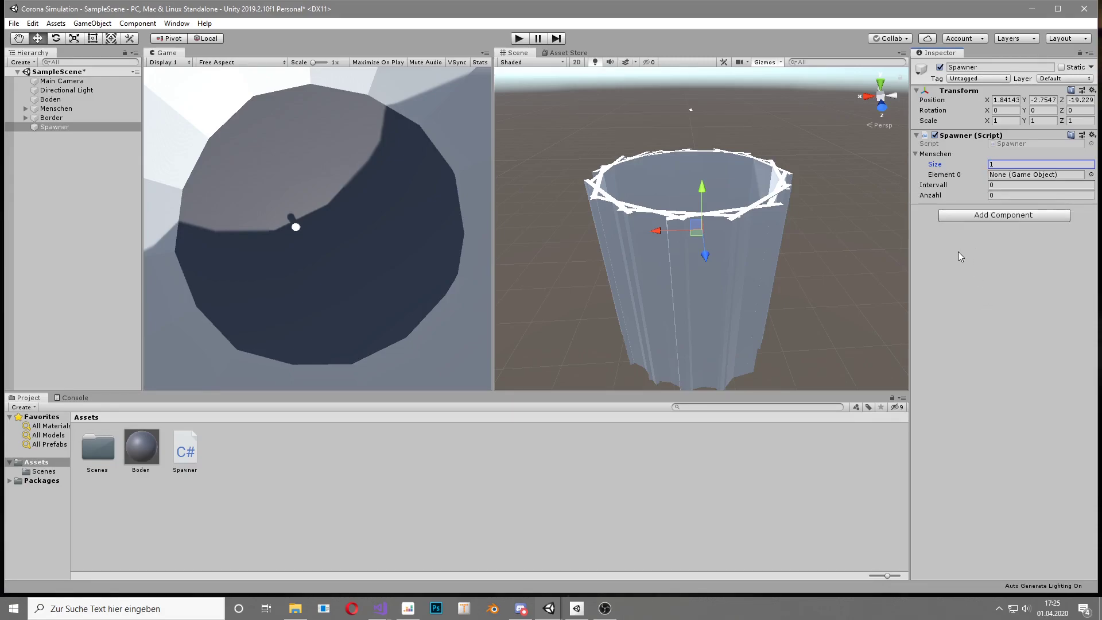
Step: Drag the Sphere from under Menschen into Assets to make it a prefab
left_click(22, 109)
left_click(25, 109)
left_click(55, 117)
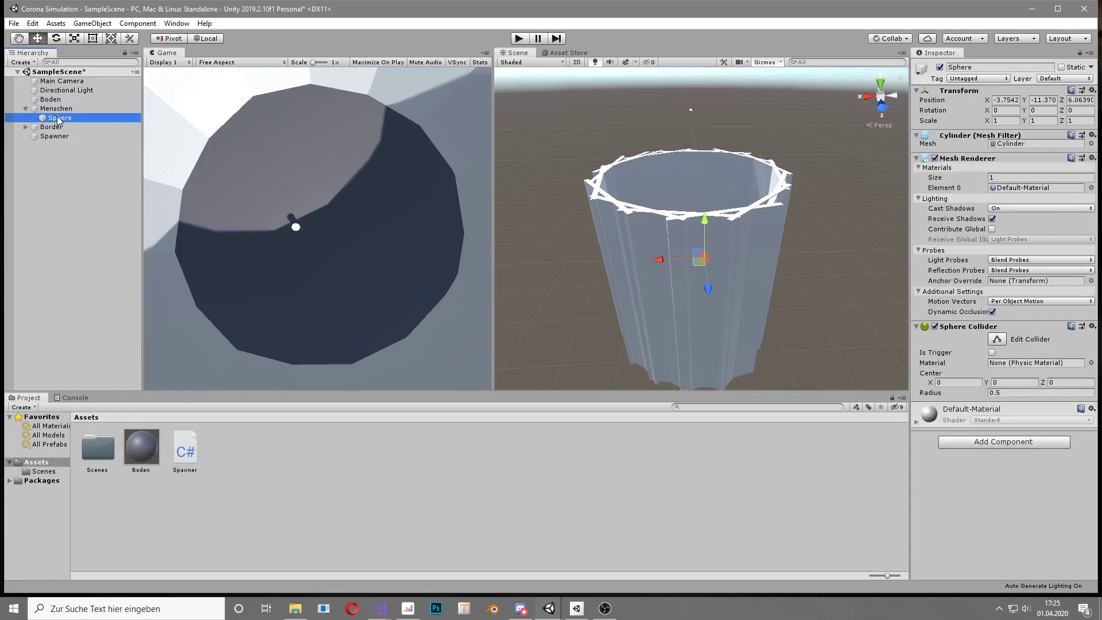
mouse_move(58, 119)
left_mouse_down()
mouse_move(251, 415)
mouse_move(260, 450)
left_mouse_up()
left_click(231, 453)
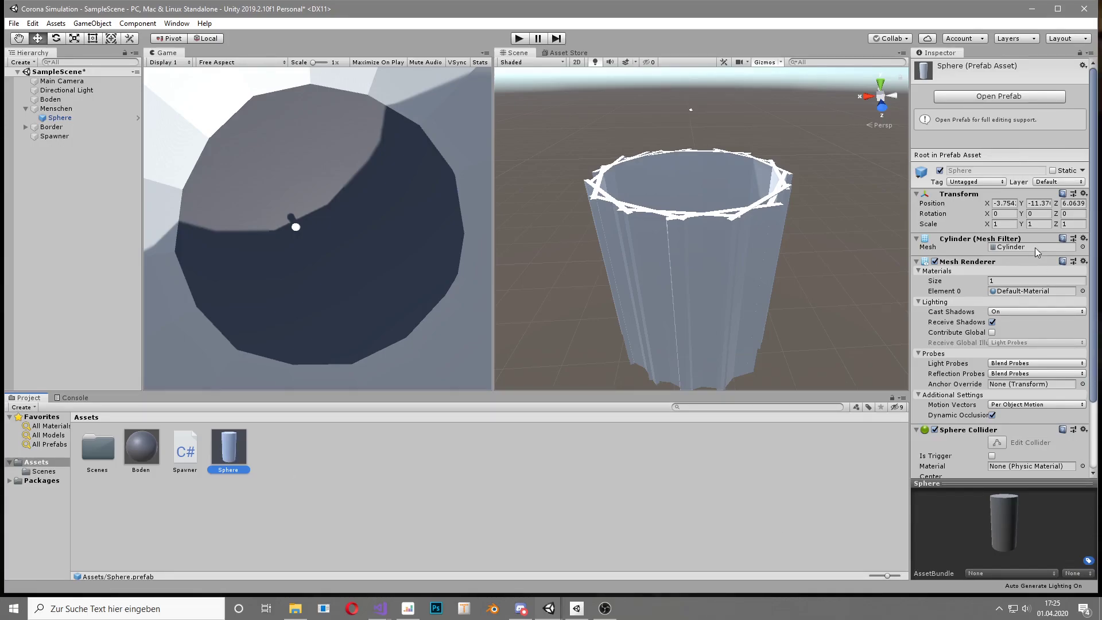
Step: Switch the prefab's mesh to Sphere and set the Spawner's Anzahl to 20
left_click(1082, 246)
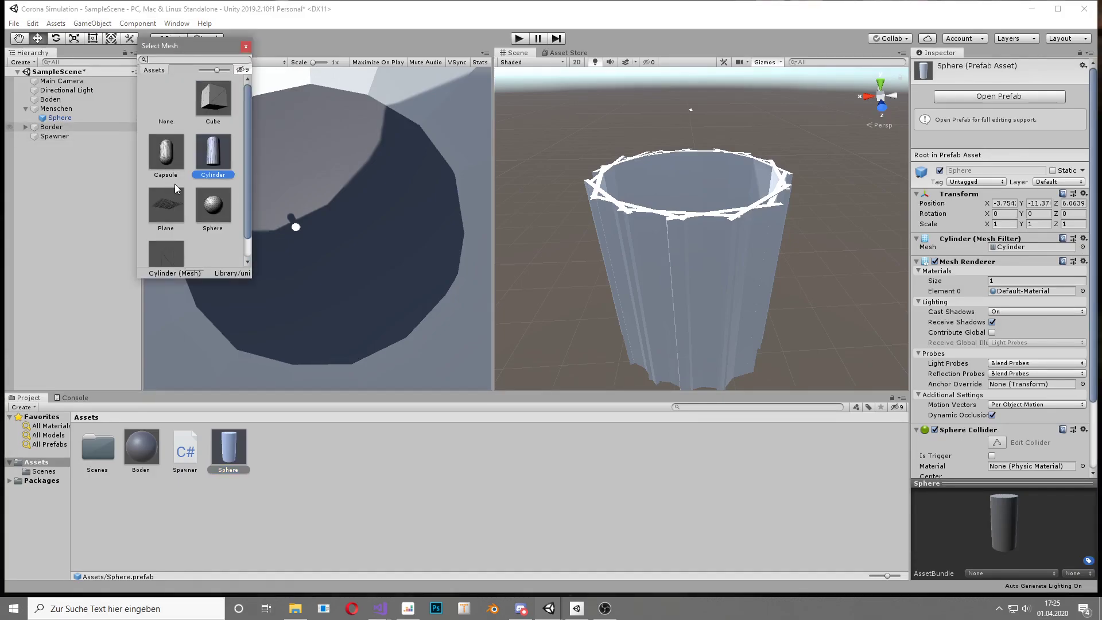
left_click(212, 213)
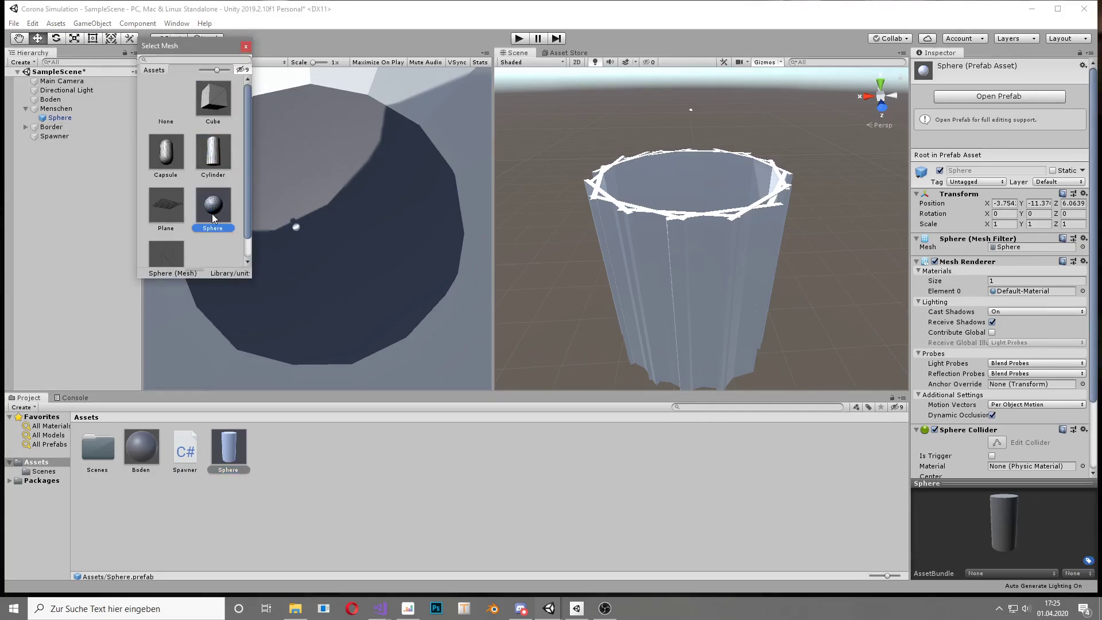
double_click(212, 214)
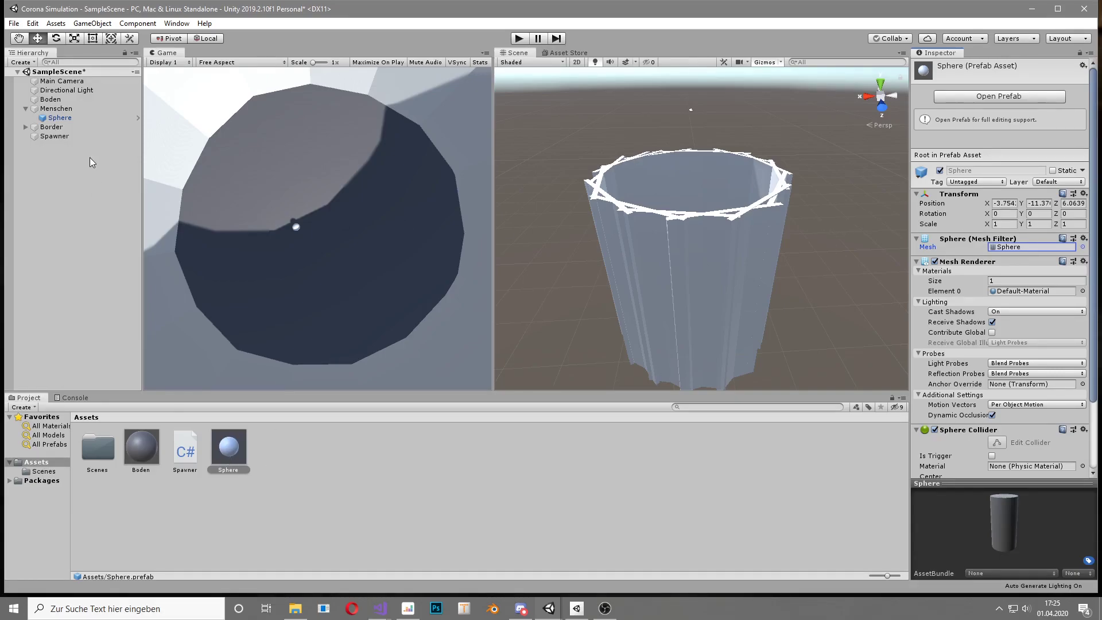
left_click(54, 136)
left_click(1014, 195)
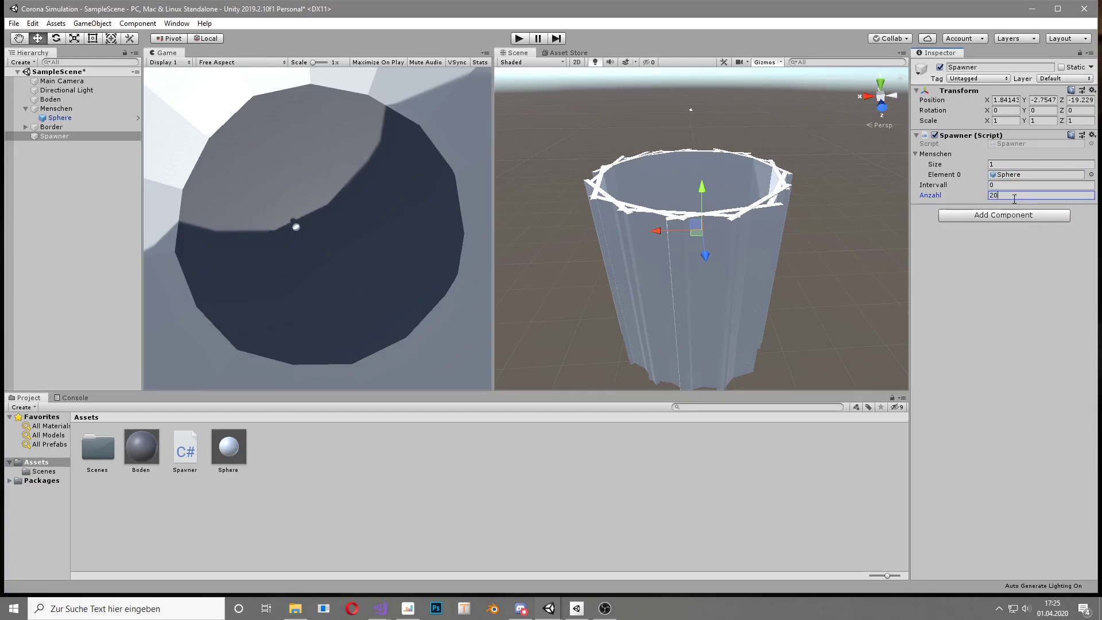
left_click(518, 39)
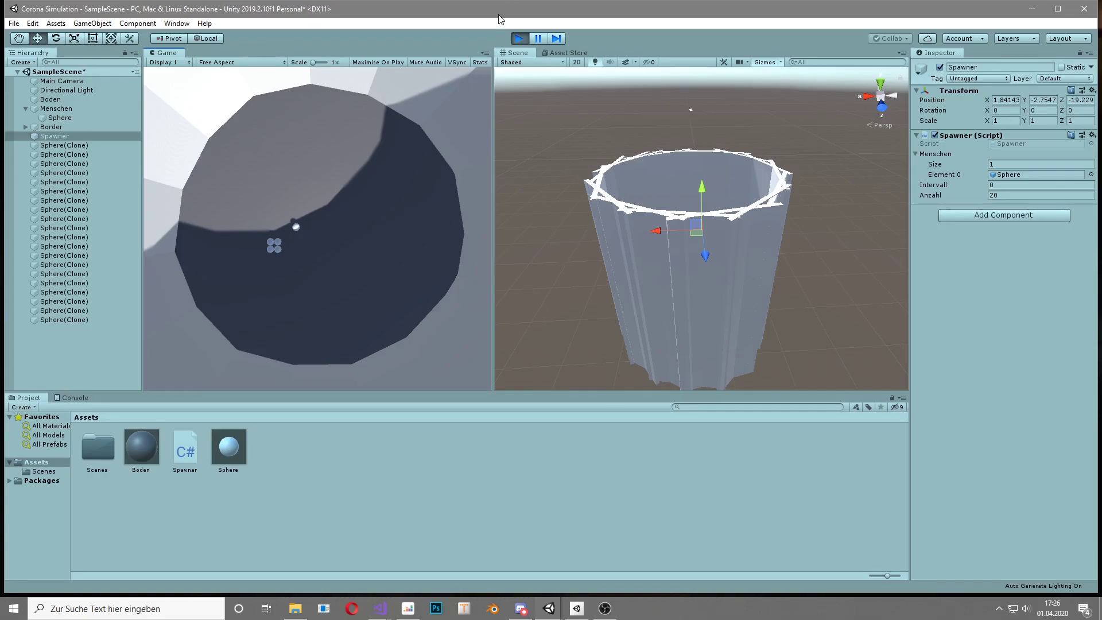
left_click(519, 40)
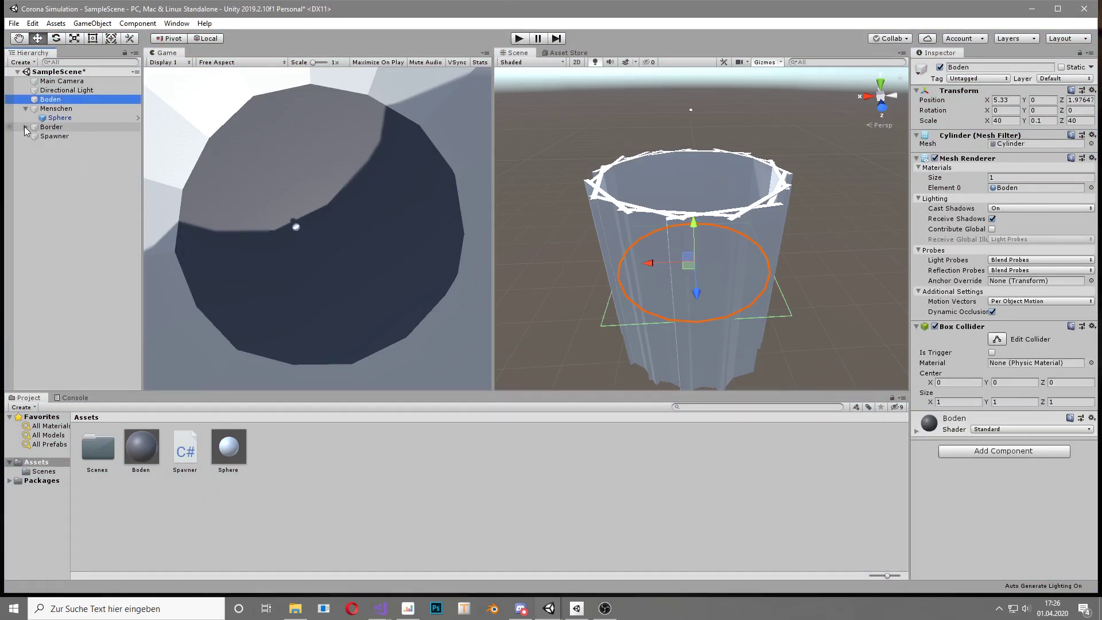
Step: Give the Sphere prefab a gravity-enabled Rigidbody and test-run the scene to watch the clones fall
left_click(57, 127)
left_click(229, 448)
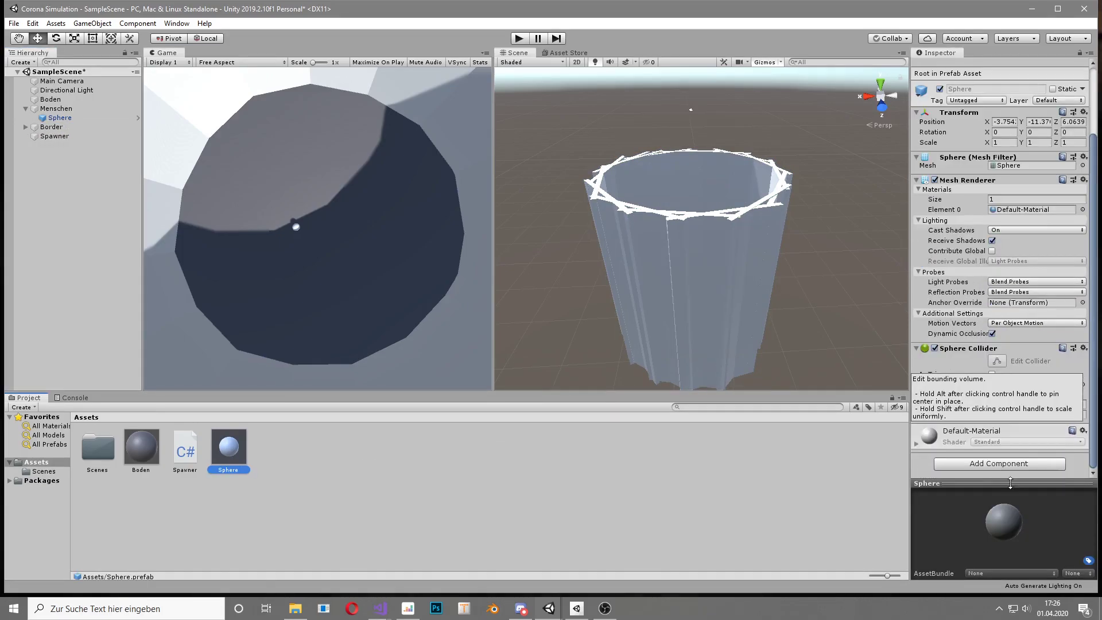
left_click(518, 40)
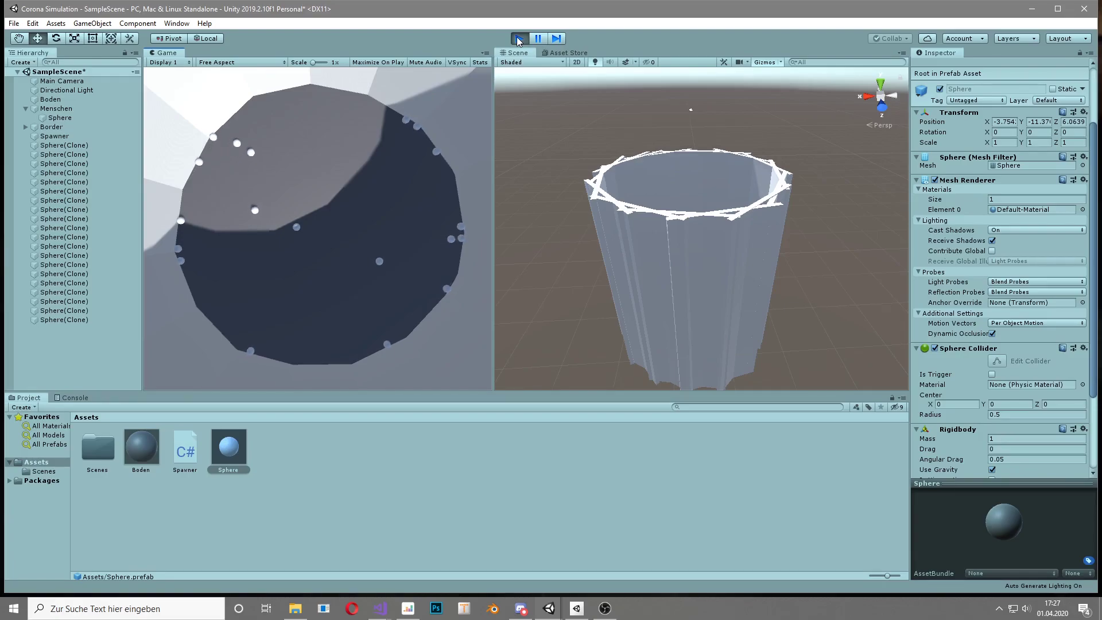
left_click(518, 39)
left_click(88, 109)
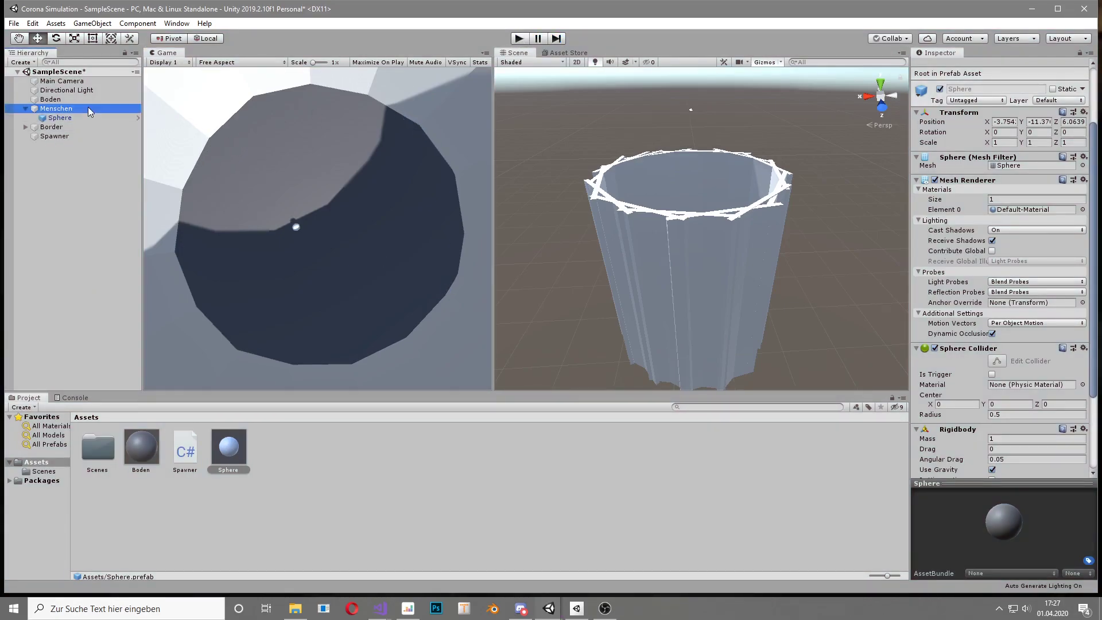
Step: Check the Sphere, Boden and Menschen objects, then expand Border to list its eighteen cubes
left_click(58, 119)
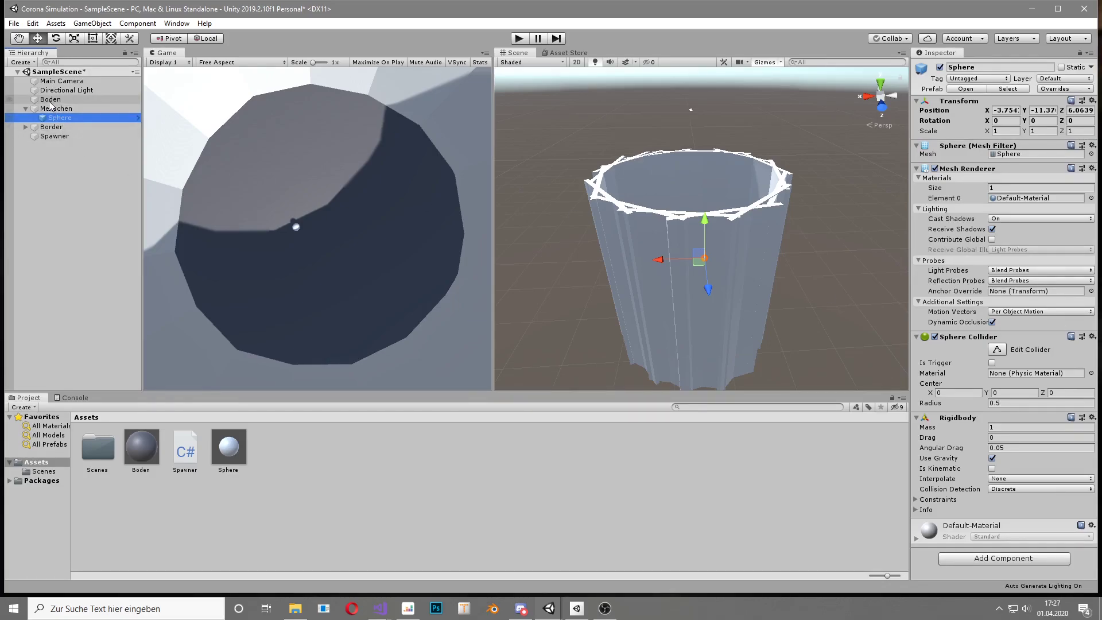
left_click(51, 99)
left_click(56, 108)
key("Down")
key("Down")
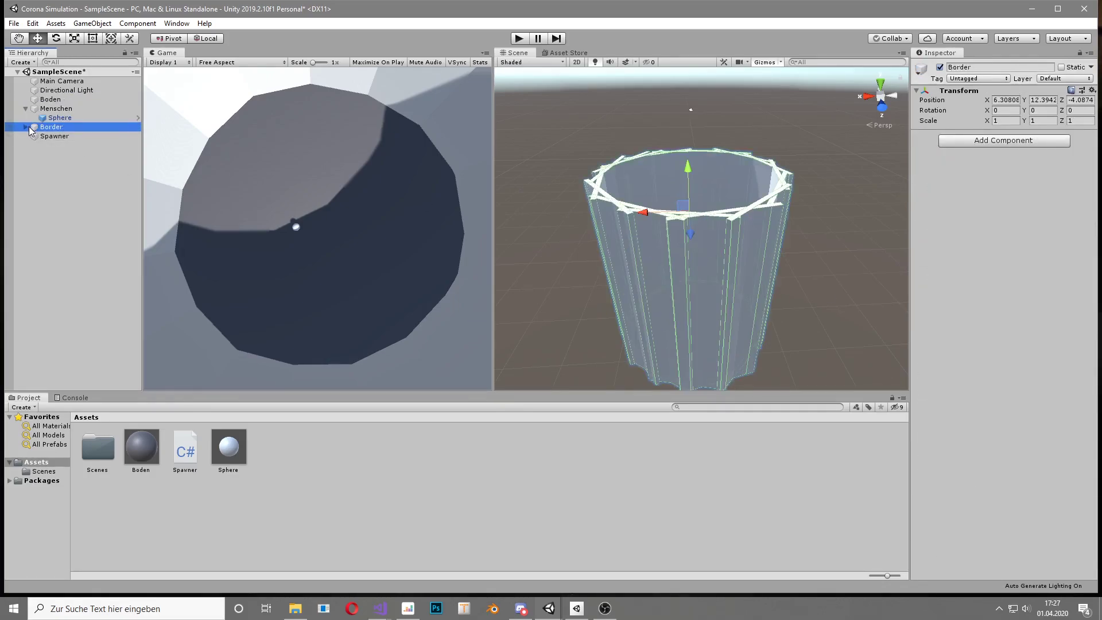
key("Right")
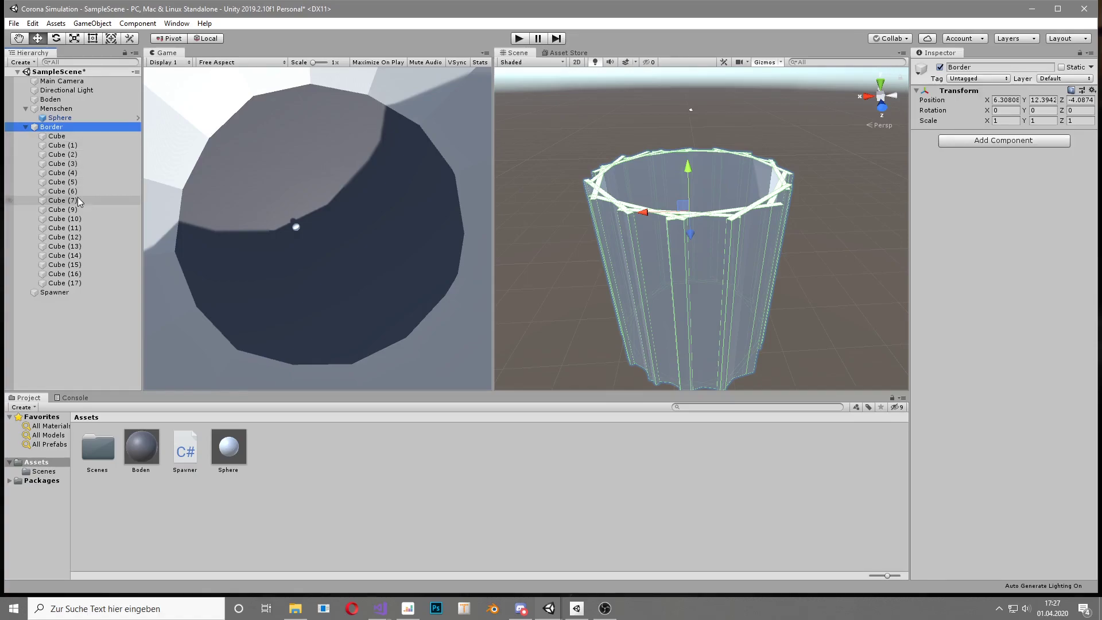